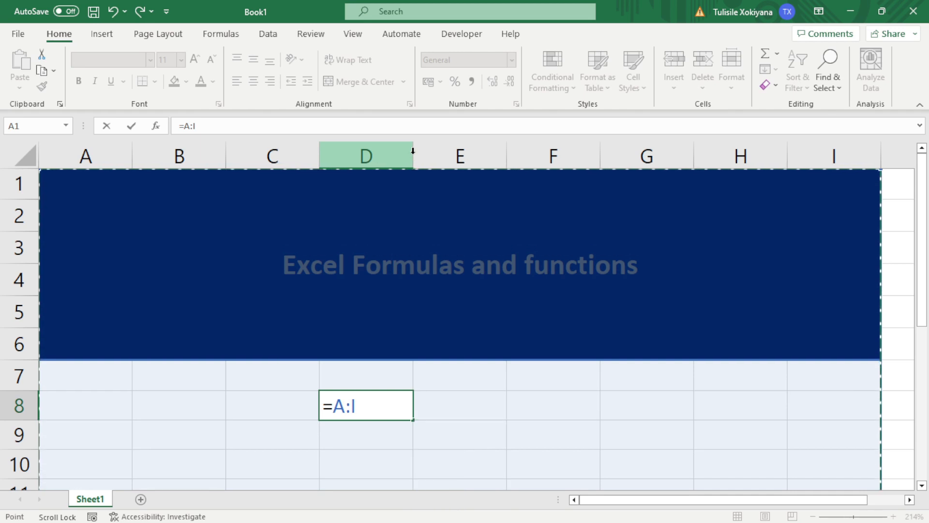
# Delete the partial =A:I formula from cell D8
pyautogui.press('BackSpace')
pyautogui.press('BackSpace')
pyautogui.press('BackSpace')
pyautogui.press('BackSpace')
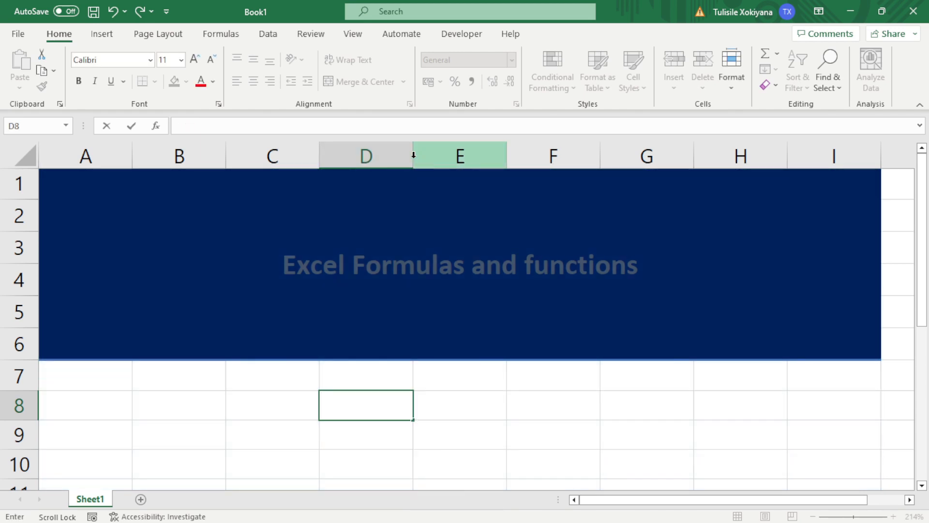
# Widen column D to about 14.29, leaving D7 empty after an abandoned = entry
pyautogui.click(415, 153)
pyautogui.moveTo(413, 156); pyautogui.dragTo(505, 158)
pyautogui.click(421, 380)
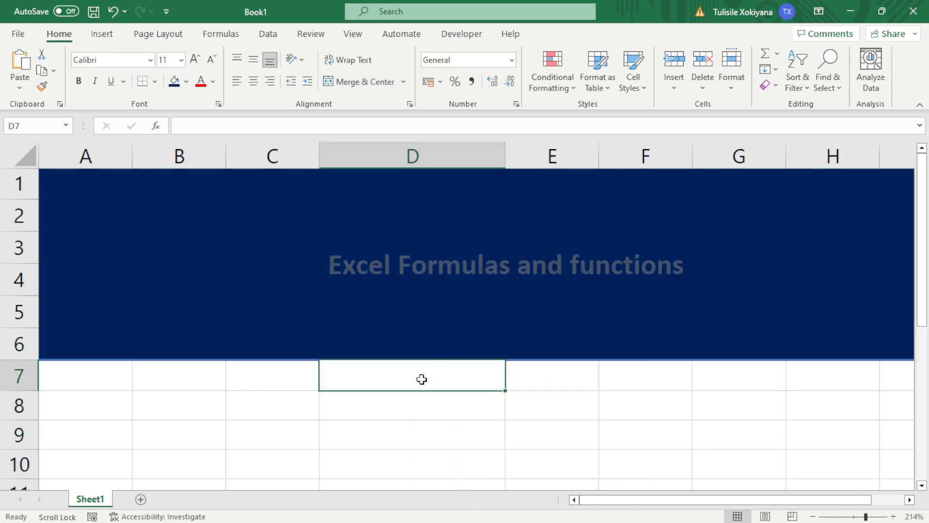
pyautogui.write('=')
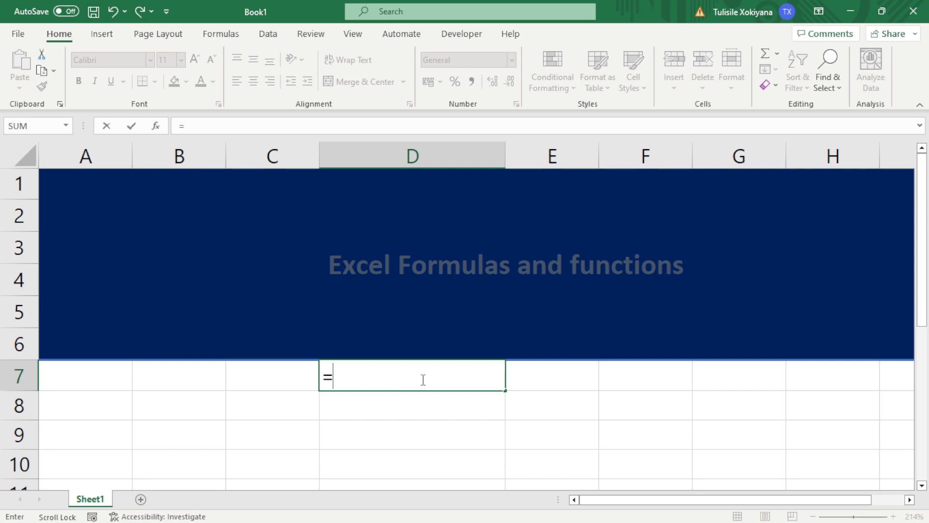
pyautogui.press('BackSpace')
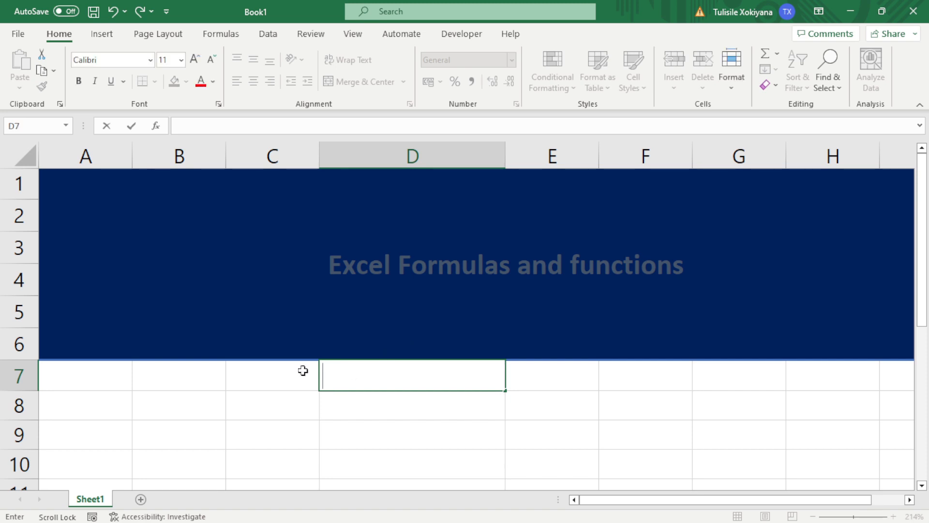
pyautogui.click(162, 374)
# Enter 25 in B8, 30 in B9 and 55 in B7
pyautogui.click(144, 405)
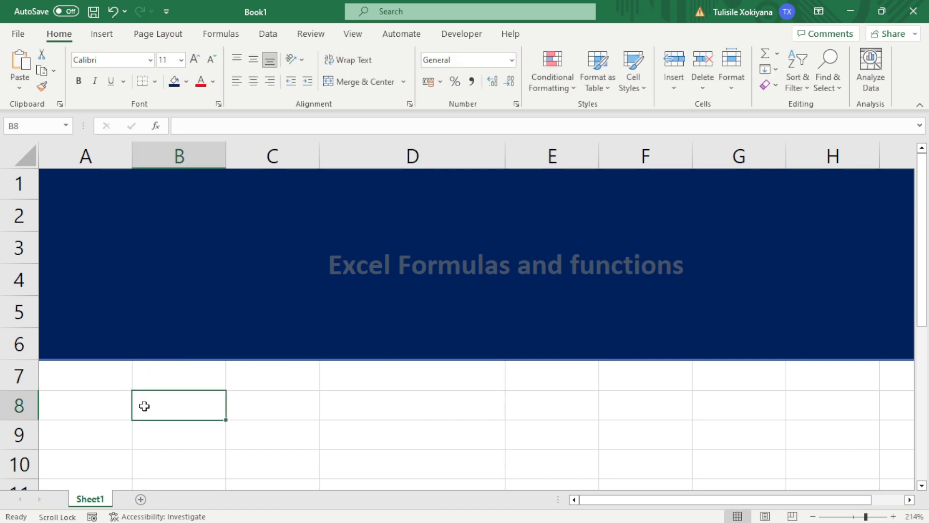
pyautogui.write('25')
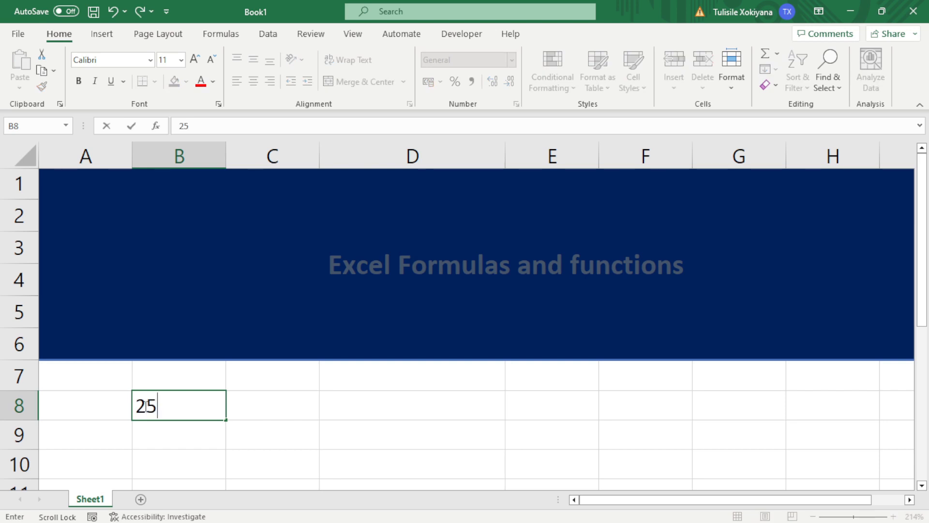
pyautogui.press('Tab')
pyautogui.click(204, 436)
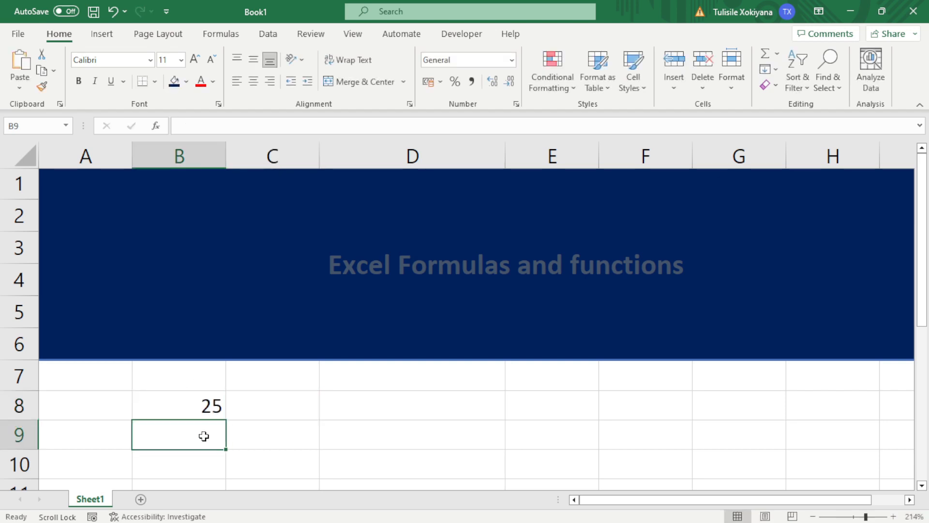
pyautogui.write('30')
pyautogui.click(199, 376)
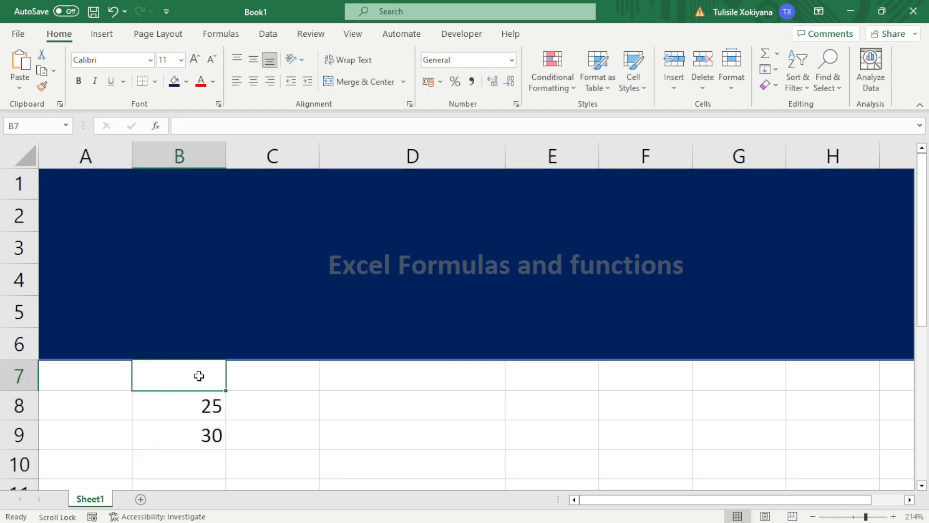
pyautogui.write('55')
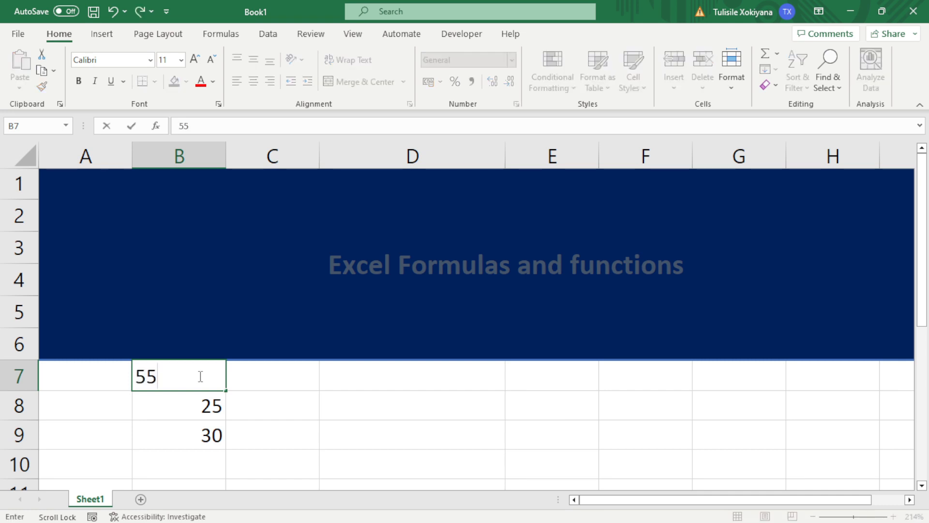
pyautogui.click(348, 378)
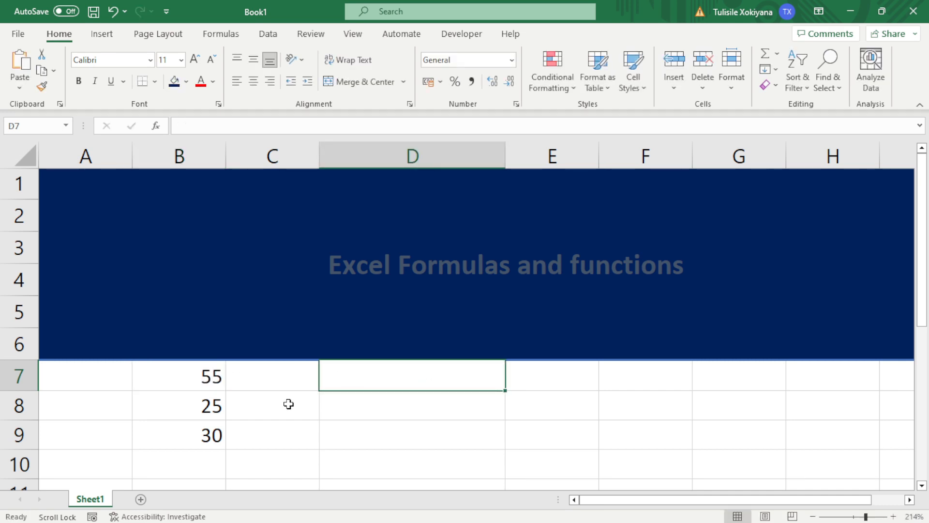
# Label A7, A8 and A9 as Sum, Average and Product
pyautogui.click(94, 370)
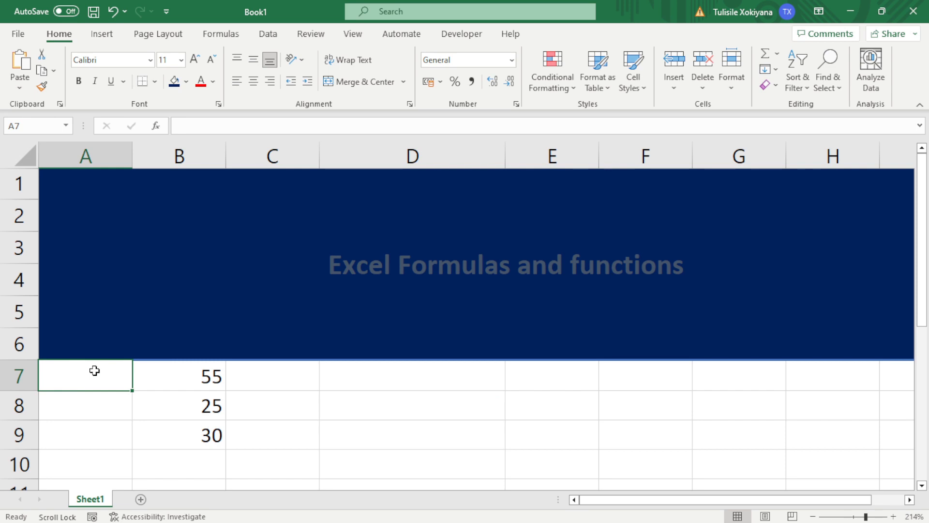
pyautogui.write('Sum')
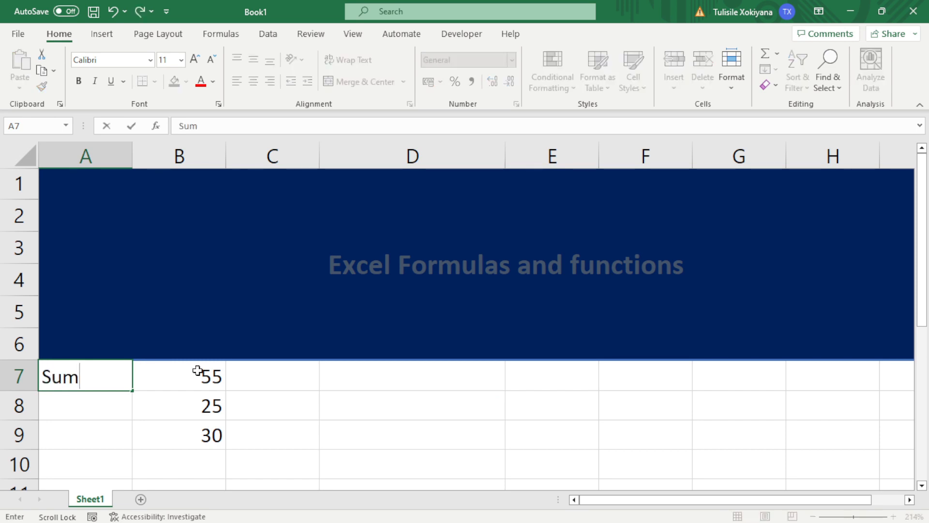
pyautogui.click(73, 409)
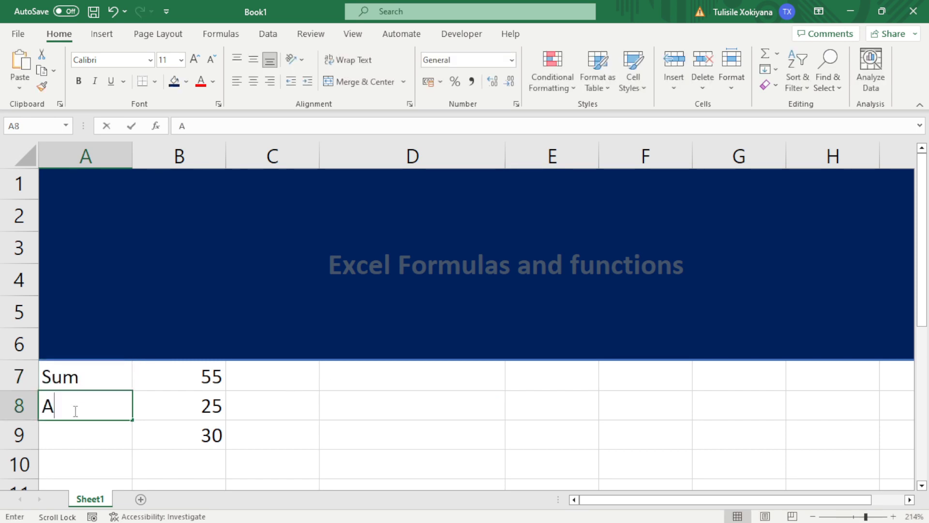
pyautogui.write('Averag')
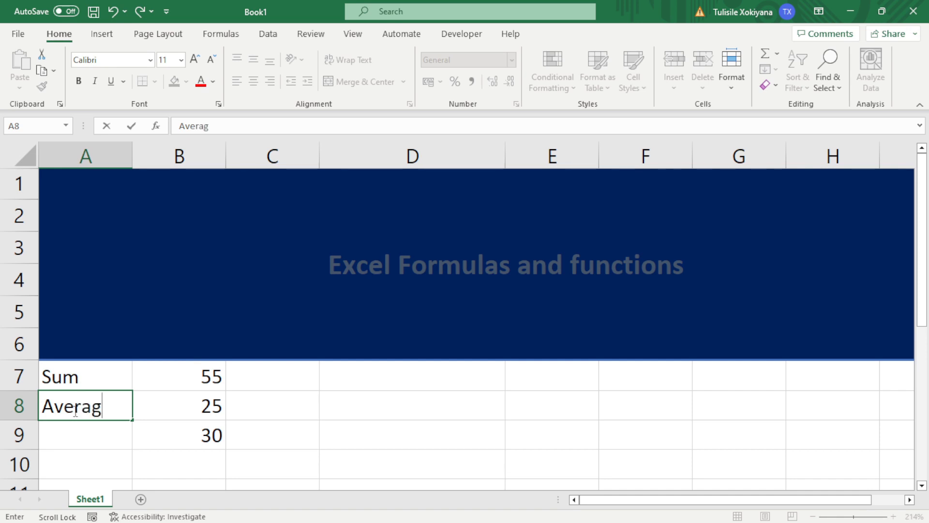
pyautogui.write('e')
pyautogui.click(69, 427)
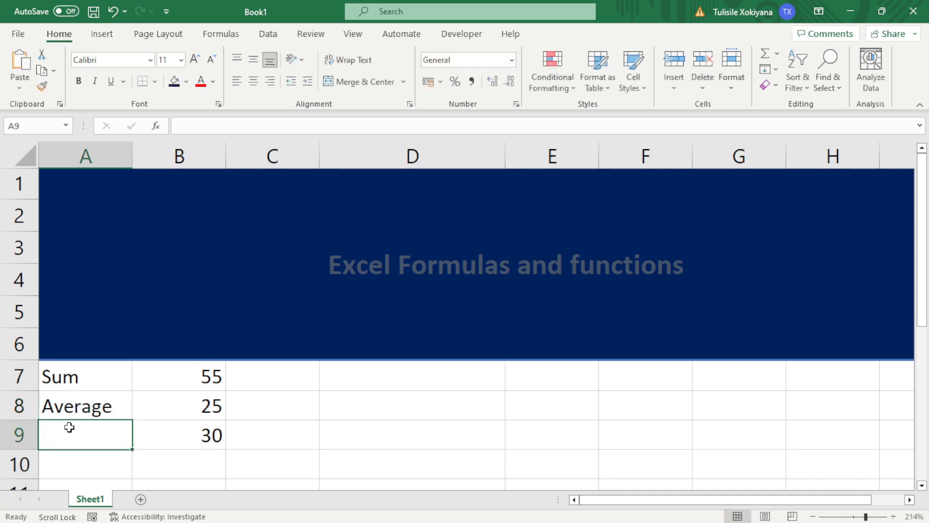
pyautogui.write('Di')
pyautogui.press('BackSpace')
pyautogui.write('Product')
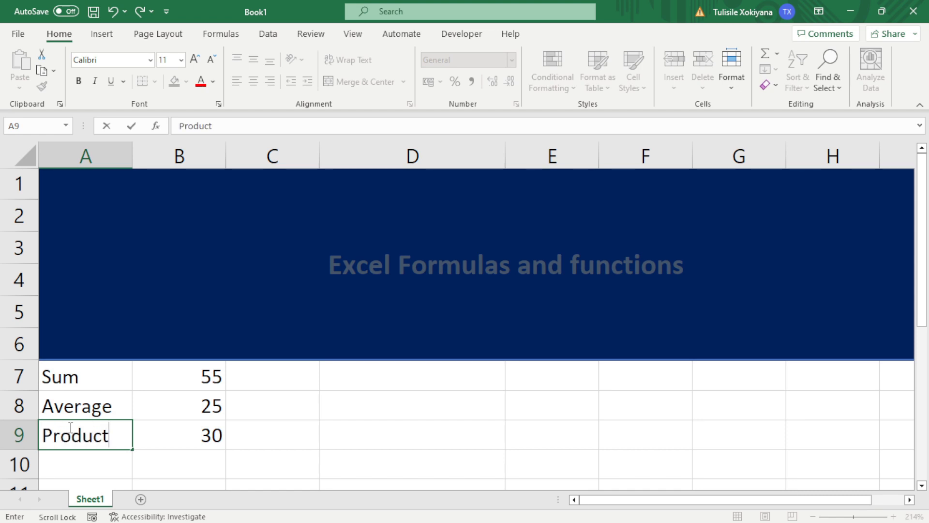
pyautogui.click(355, 380)
pyautogui.click(272, 372)
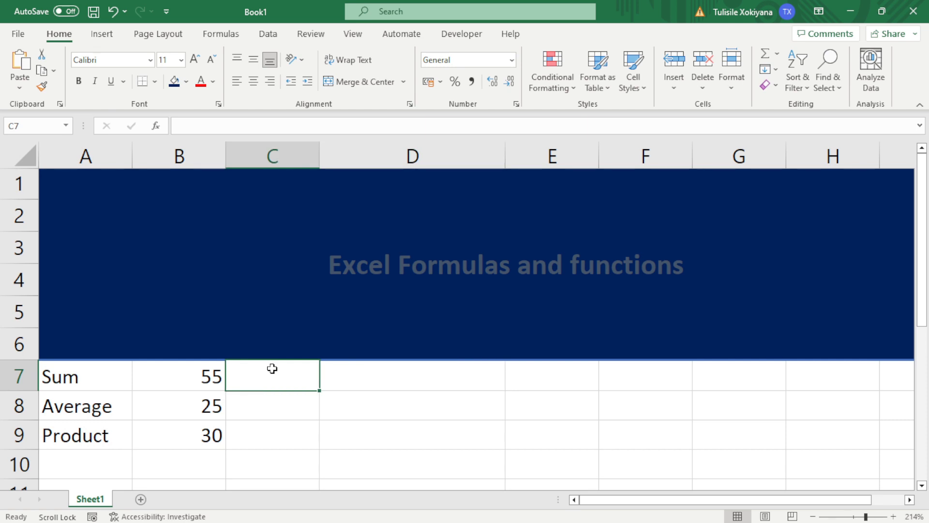
# Type the labels Sum, Average and Product into C7:C9
pyautogui.write('SUm')
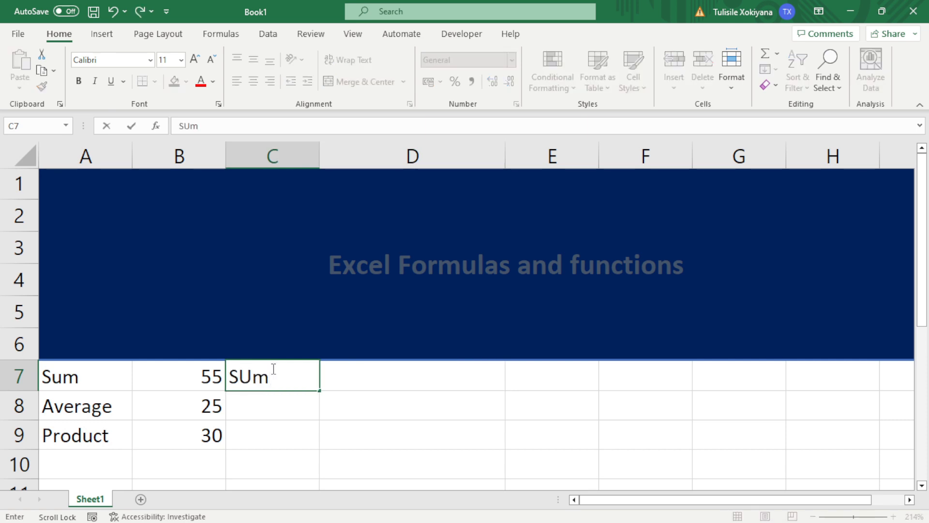
pyautogui.click(274, 409)
pyautogui.write('Average')
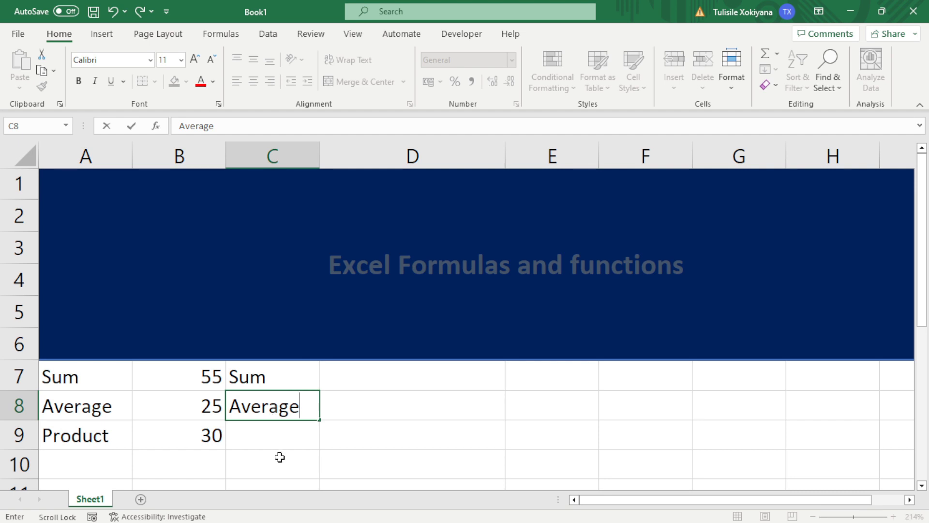
pyautogui.click(294, 427)
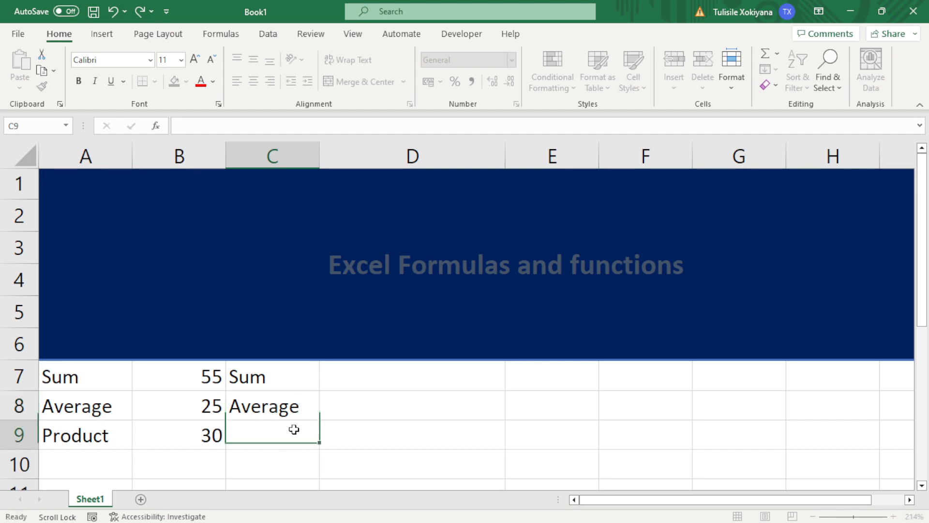
pyautogui.write('Produc')
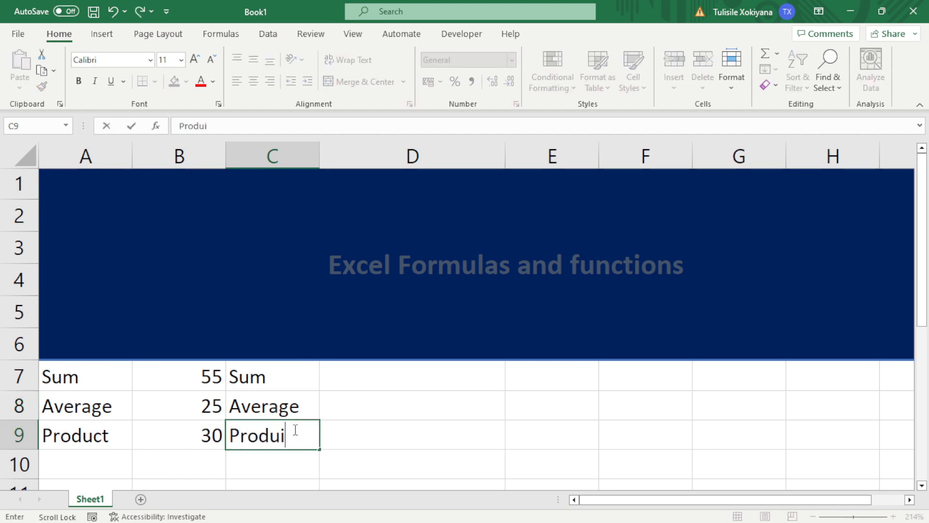
pyautogui.press('BackSpace')
pyautogui.write('ct')
pyautogui.click(118, 374)
# Clear the old labels from A7, A8 and A9
pyautogui.press('Delete')
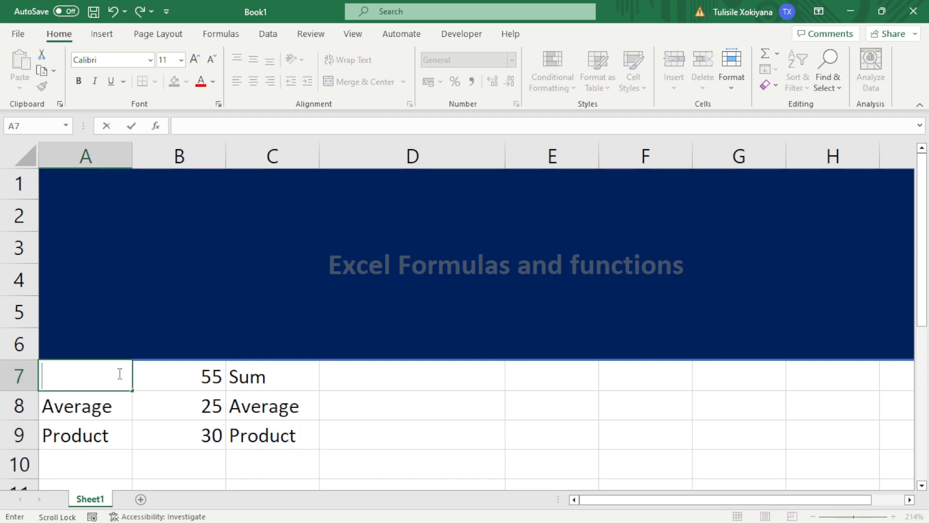
pyautogui.scroll(-1, 118, 376)
pyautogui.click(117, 368)
pyautogui.press('Delete')
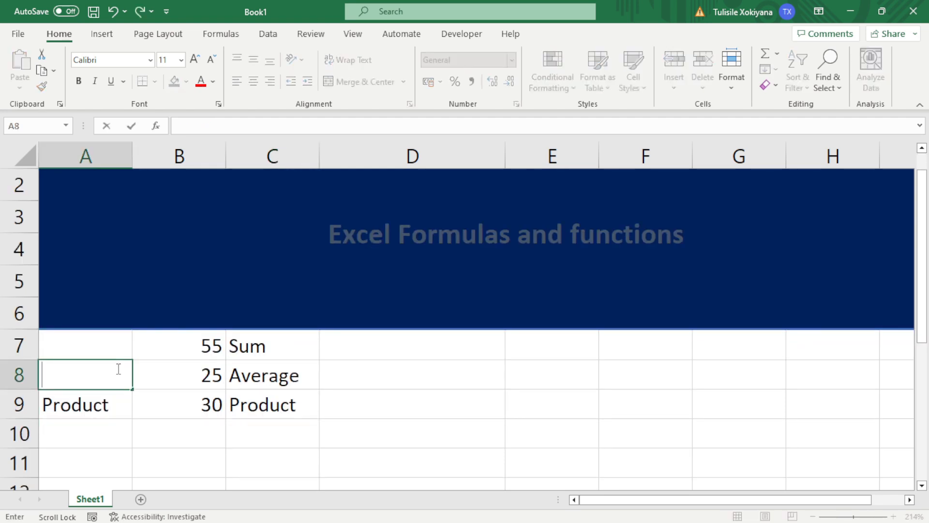
pyautogui.click(99, 403)
pyautogui.press('Delete')
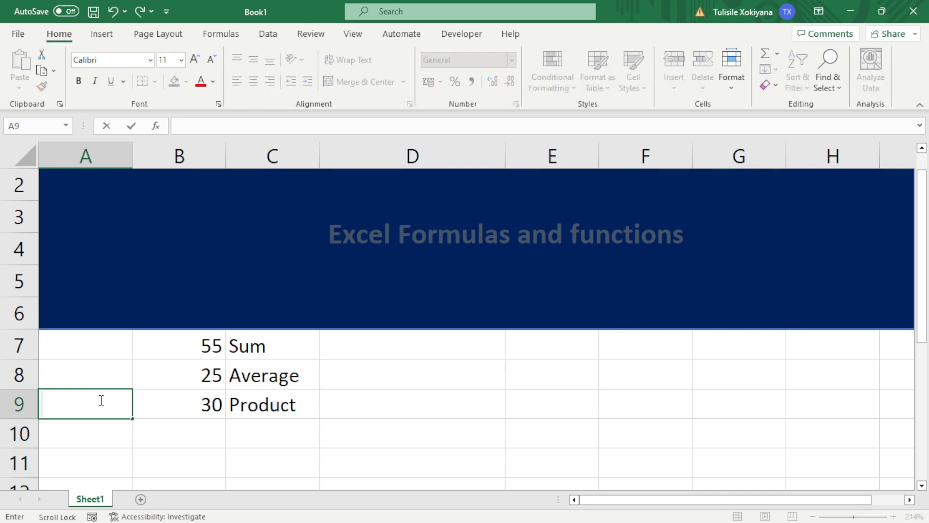
pyautogui.click(406, 350)
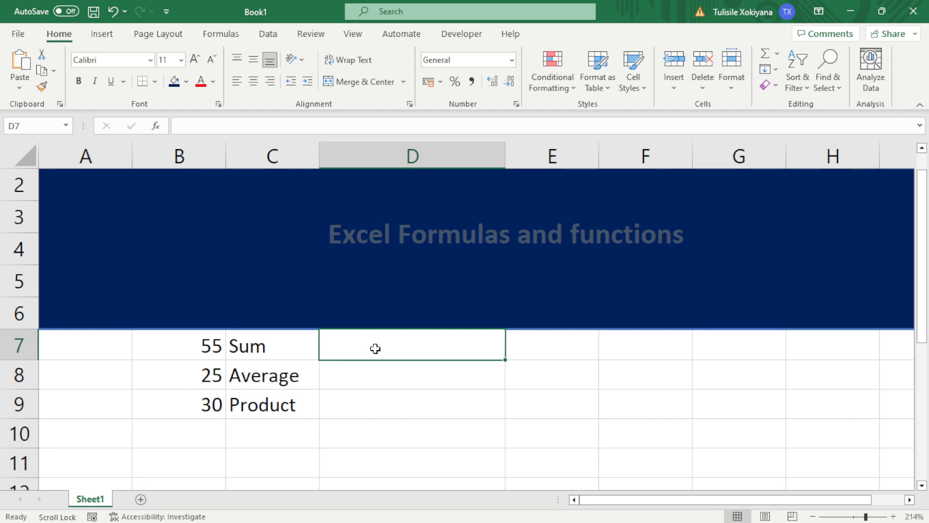
# Enter =Sum(B7:B9) in D7 so it totals 110
pyautogui.write('=')
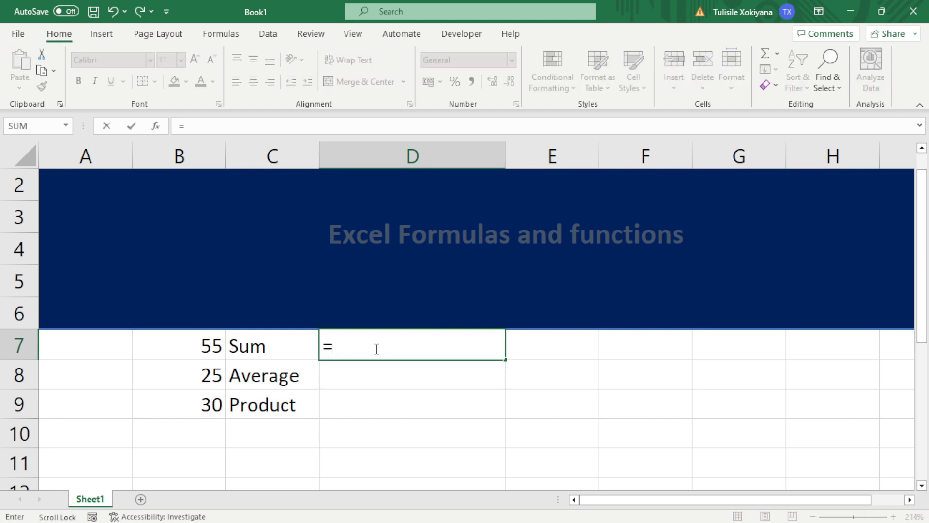
pyautogui.write('Sum')
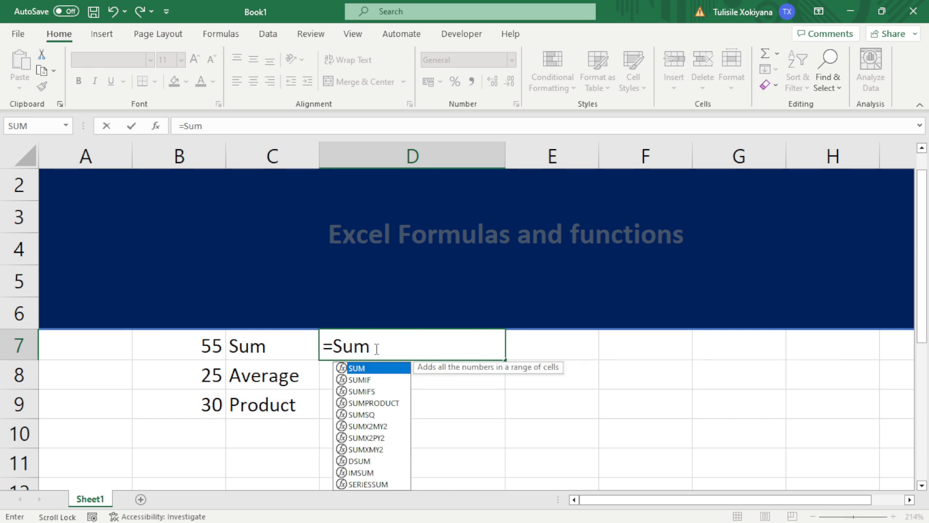
pyautogui.write('(')
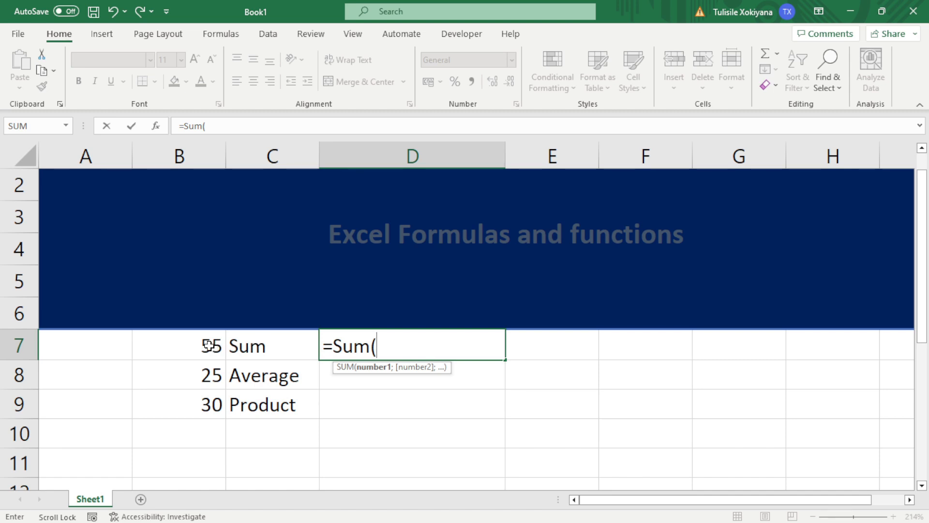
pyautogui.moveTo(207, 345); pyautogui.dragTo(205, 397)
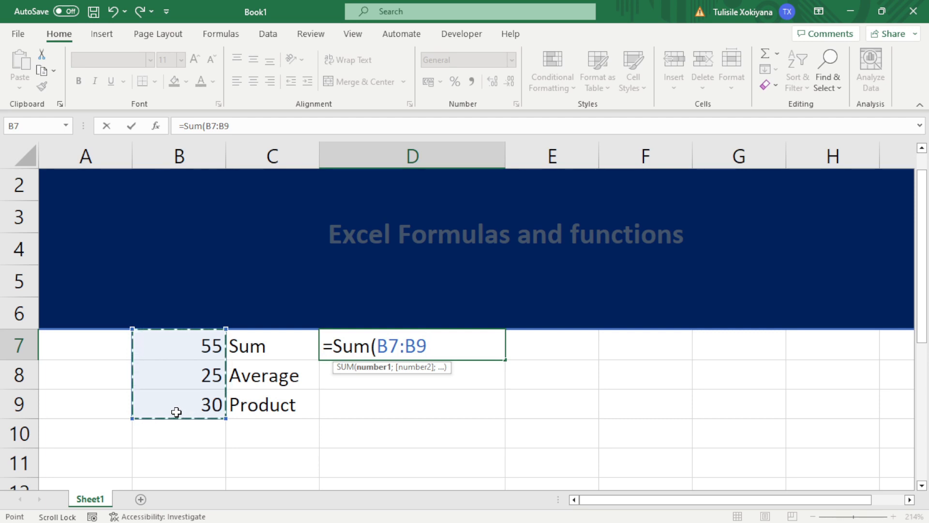
pyautogui.write(')')
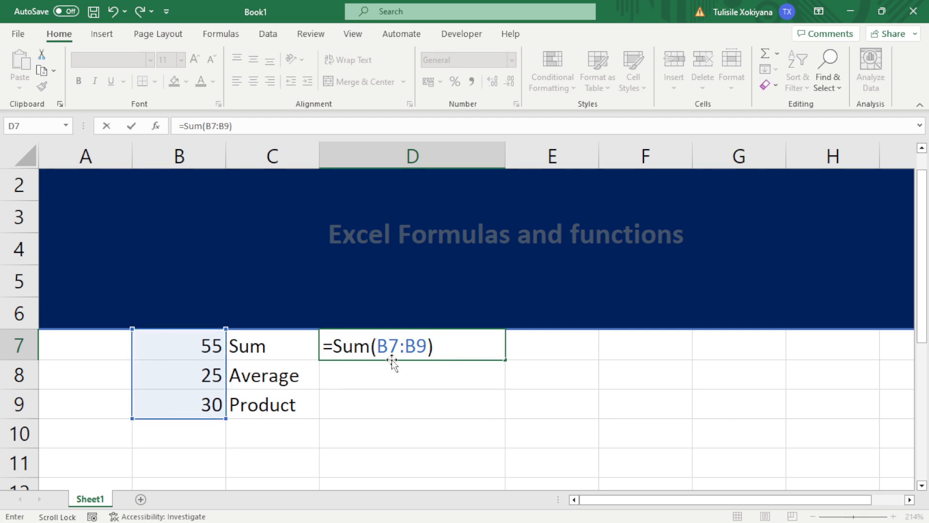
pyautogui.press('Return')
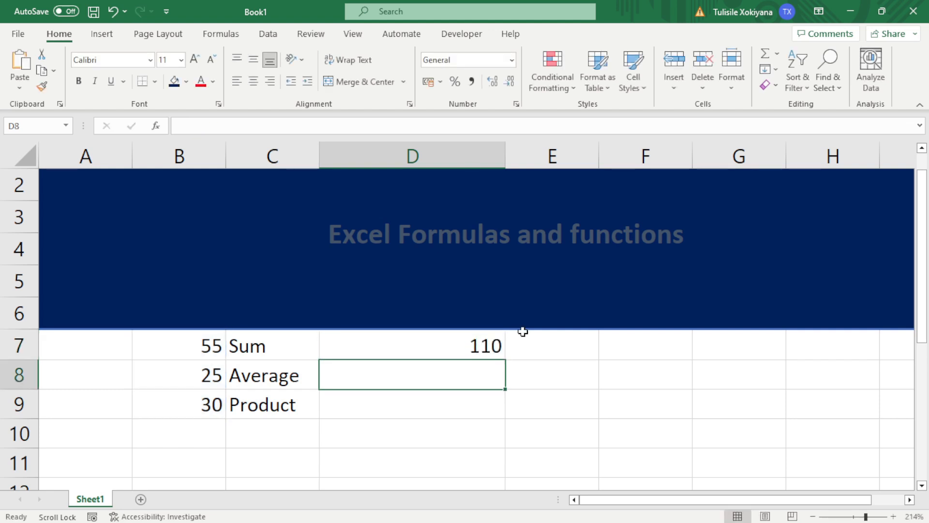
# Review the =SUM(B7:B9) formula in D7 and switch to the Calculator
pyautogui.click(466, 348)
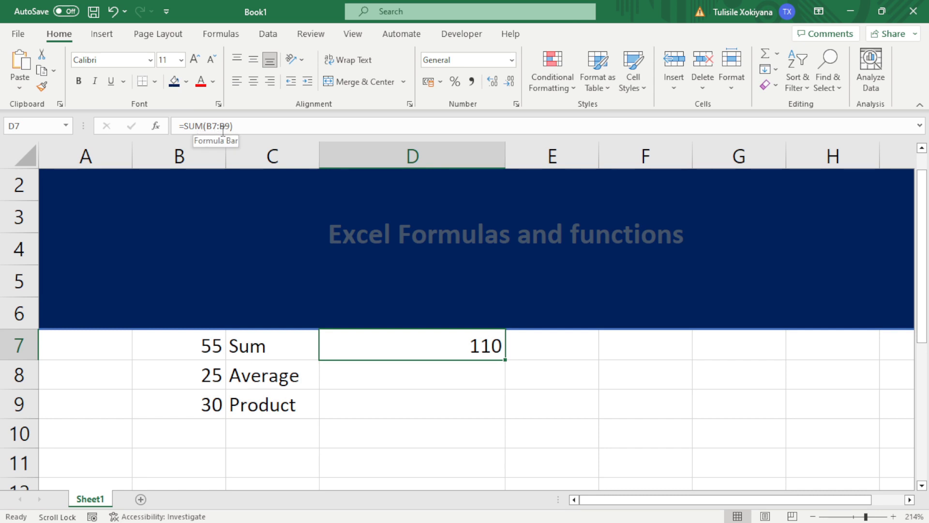
pyautogui.moveTo(239, 129); pyautogui.dragTo(155, 114)
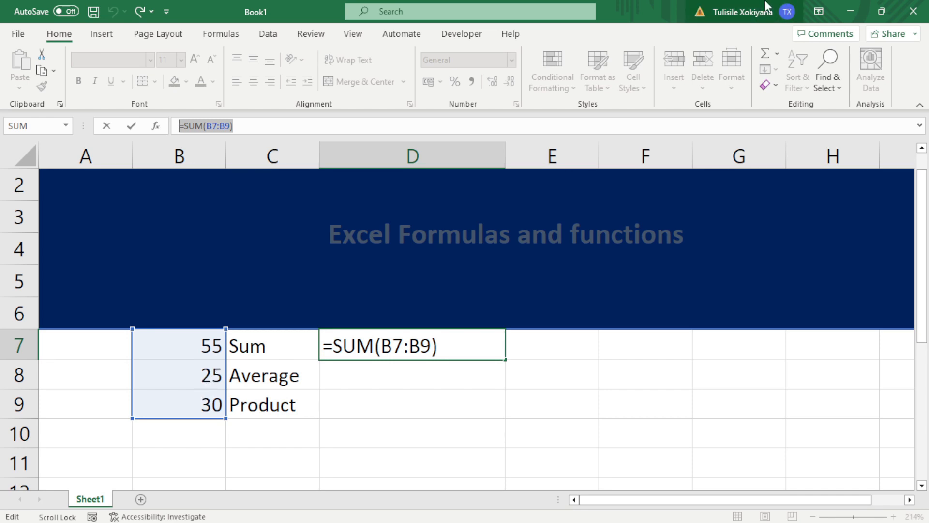
pyautogui.hotkey('alt', 'Tab')
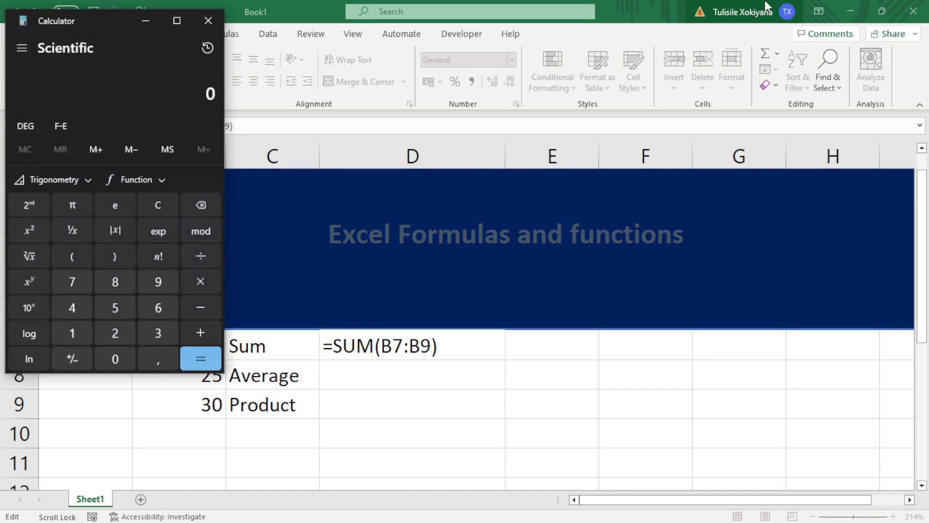
# Compute 55 + 25 + 30 = 110 in Calculator, then move it aside and return to Excel
pyautogui.write('55')
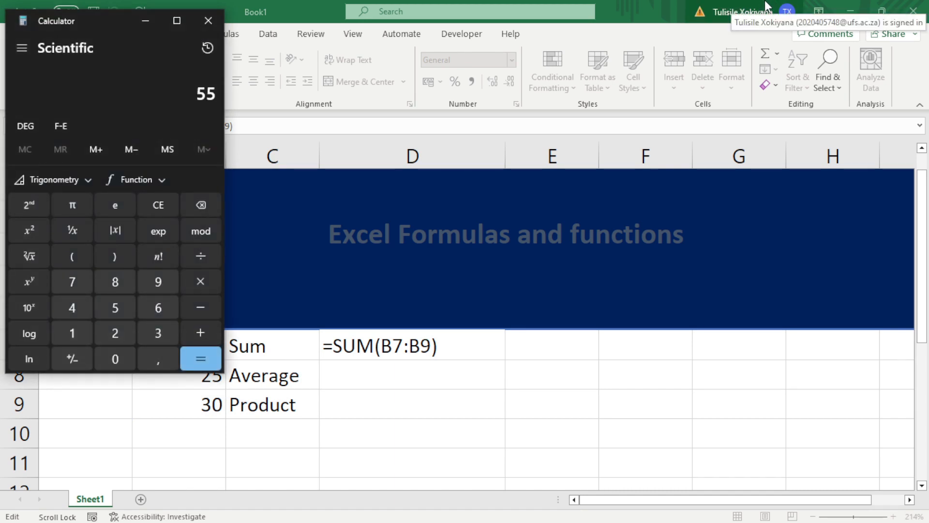
pyautogui.write(' + 25 + 30')
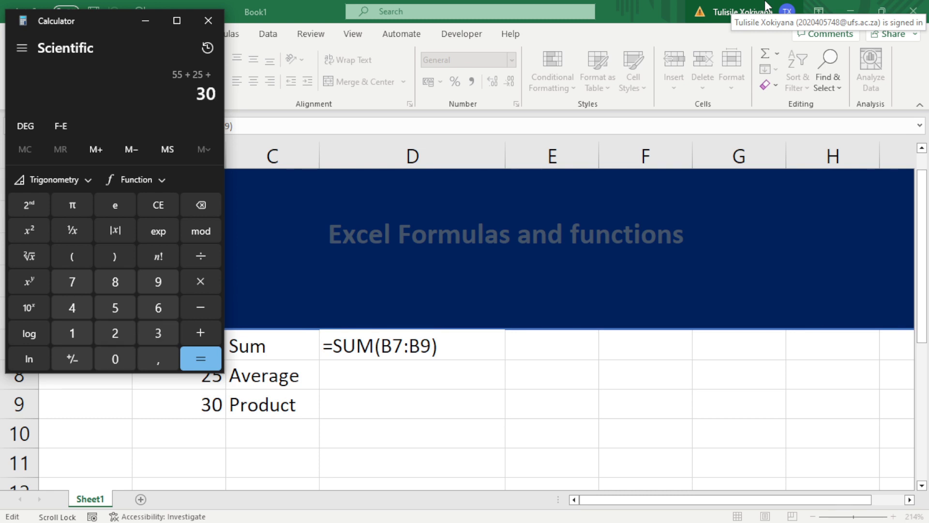
pyautogui.click(200, 358)
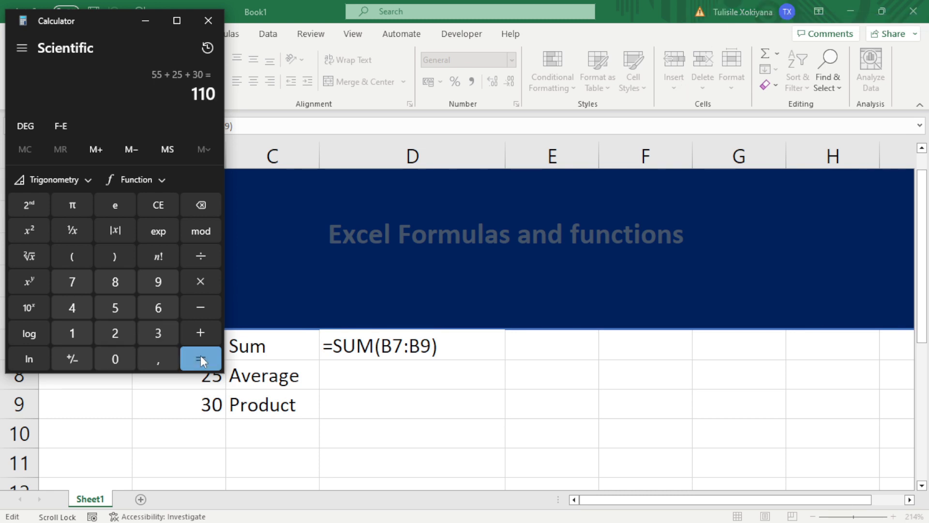
pyautogui.moveTo(123, 18); pyautogui.dragTo(787, 13)
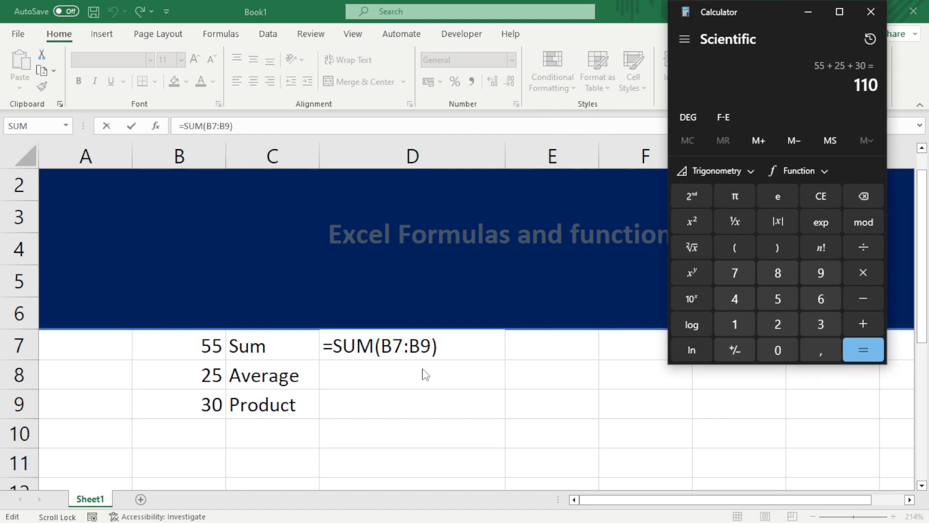
pyautogui.click(361, 376)
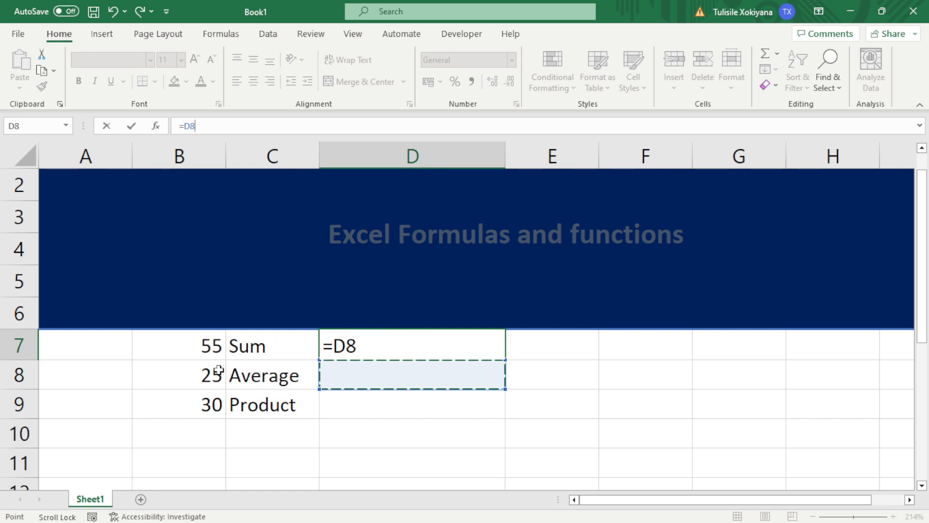
# Replace the stray =D8 in D7 with =sum(B7:B9), showing 110 again
pyautogui.click(392, 339)
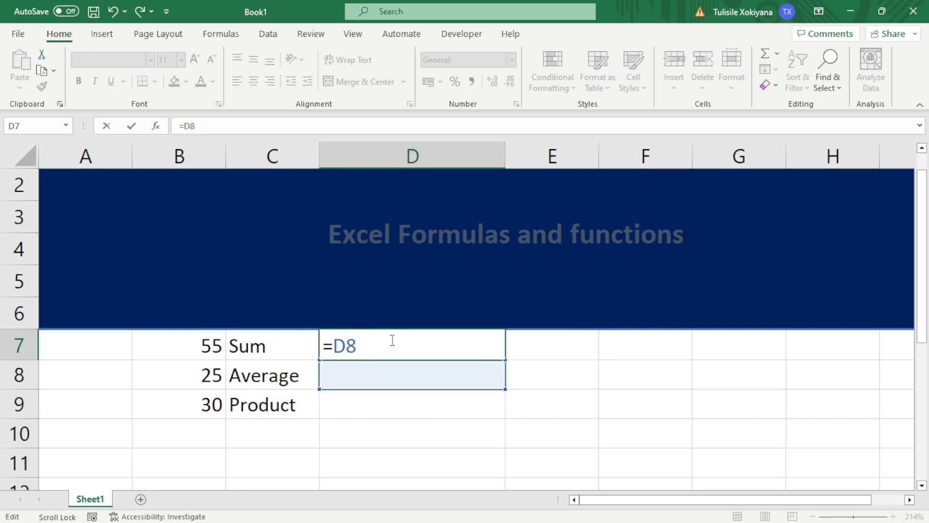
pyautogui.press('BackSpace')
pyautogui.press('BackSpace')
pyautogui.write('sum')
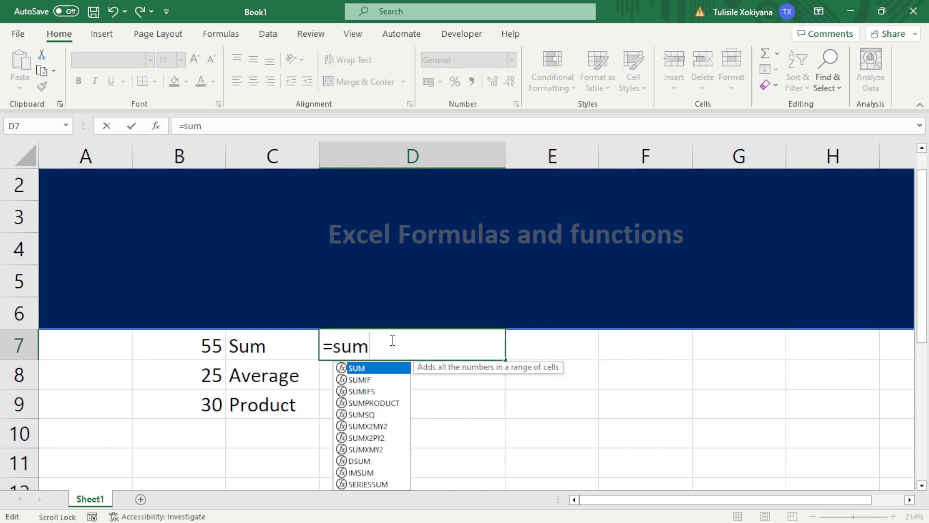
pyautogui.write('(')
pyautogui.moveTo(214, 344); pyautogui.dragTo(214, 390)
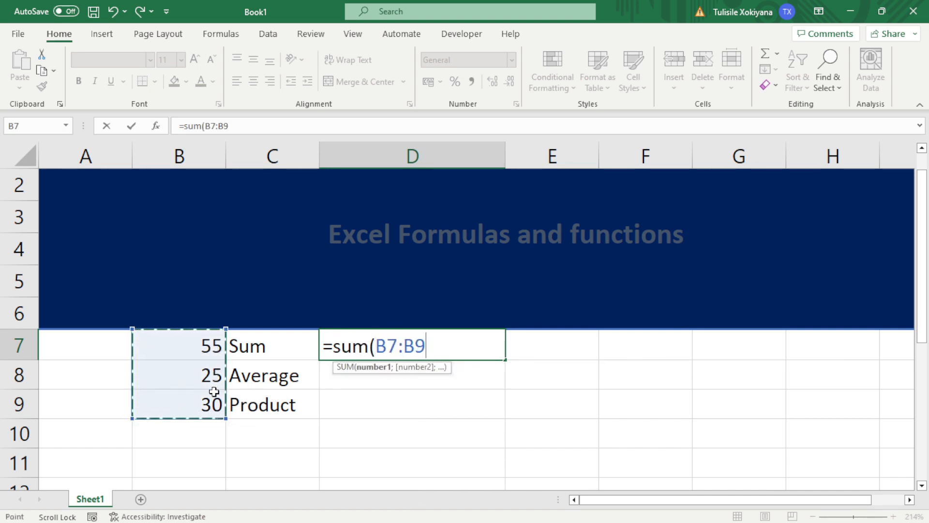
pyautogui.write(')')
pyautogui.press('Return')
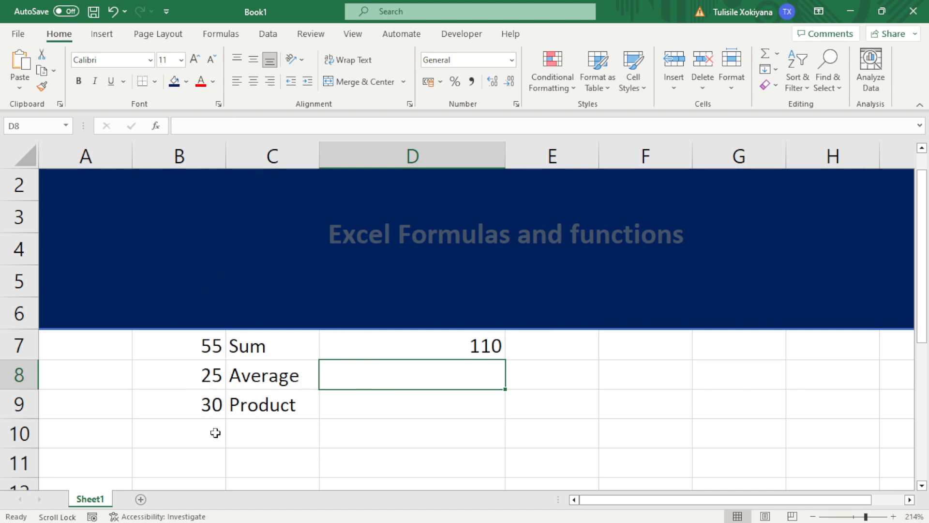
# Enter =AVERAGE(B7:B9) in D8 using the autocomplete suggestion
pyautogui.write('=')
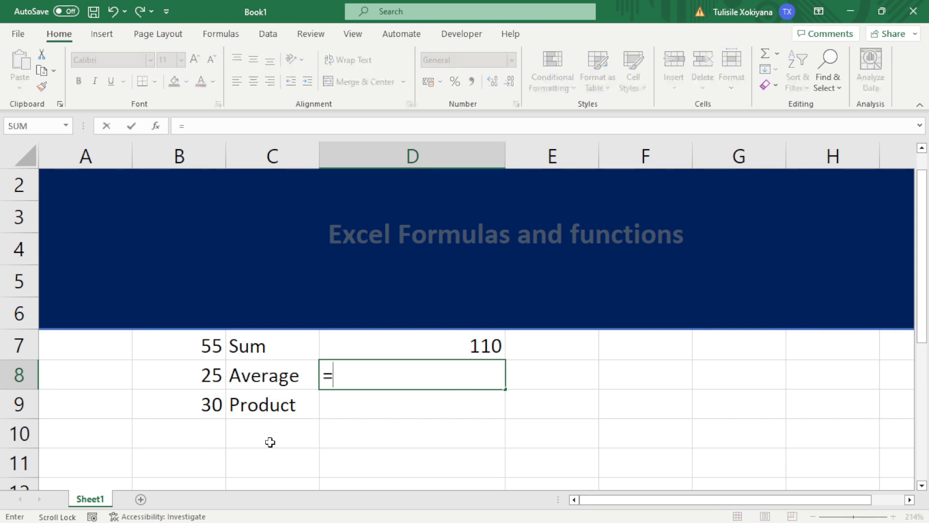
pyautogui.write('av')
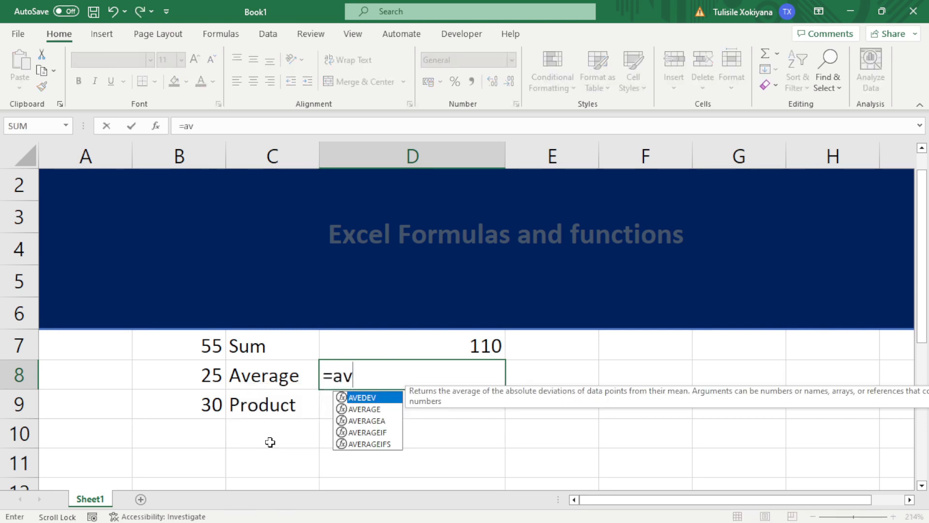
pyautogui.click(377, 410)
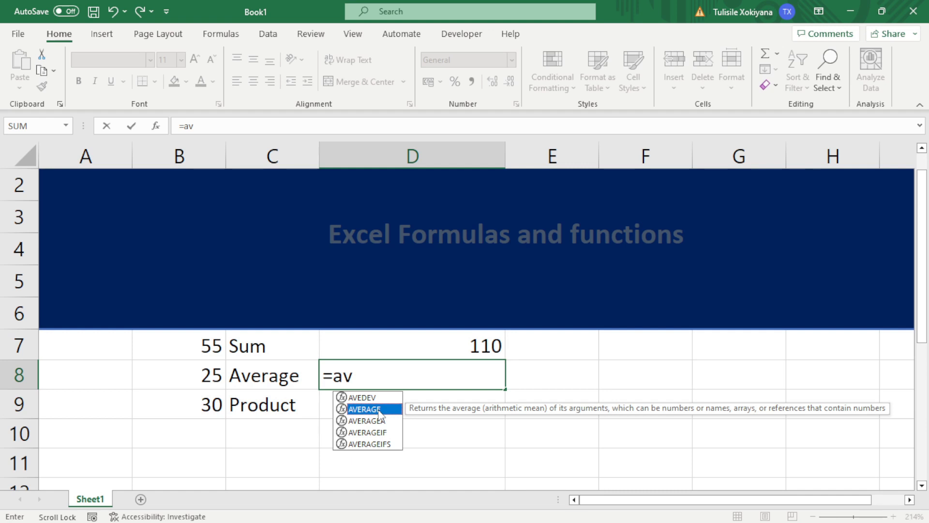
pyautogui.doubleClick(378, 411)
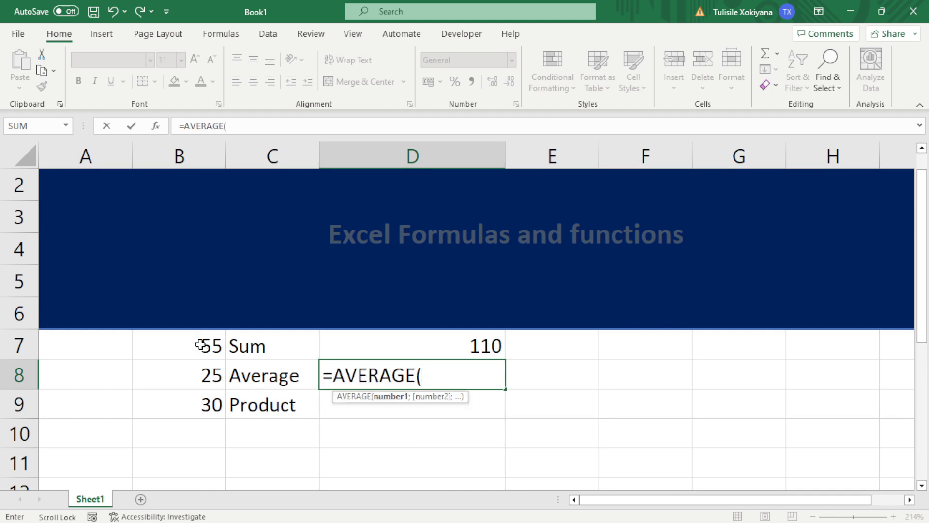
pyautogui.moveTo(202, 344); pyautogui.dragTo(202, 397)
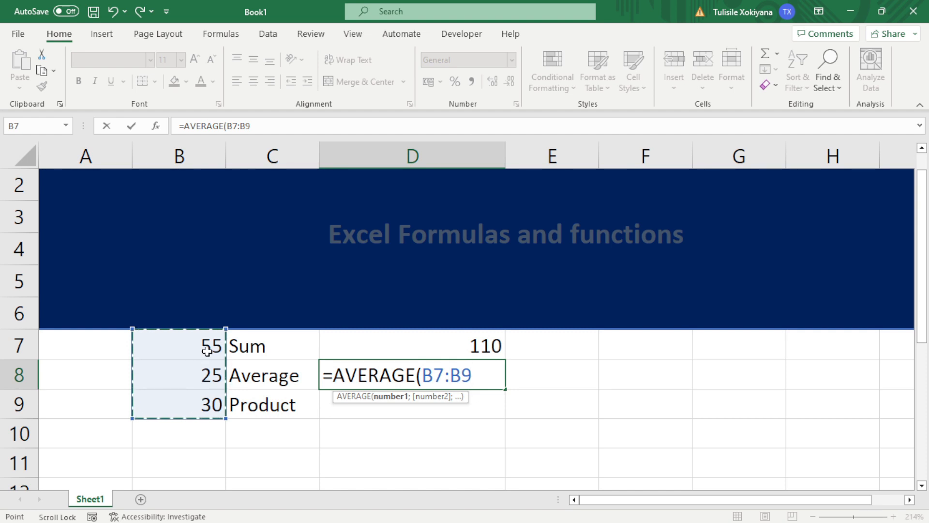
pyautogui.write(')')
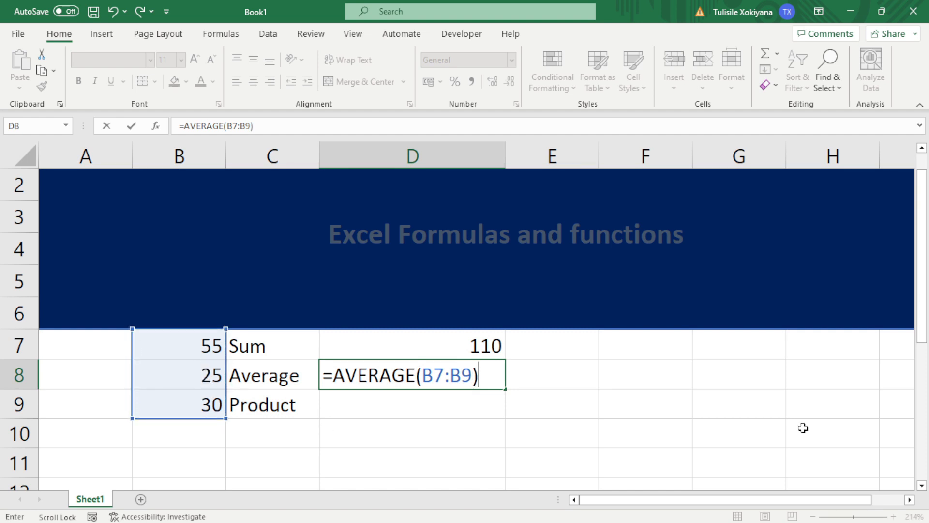
pyautogui.press('Return')
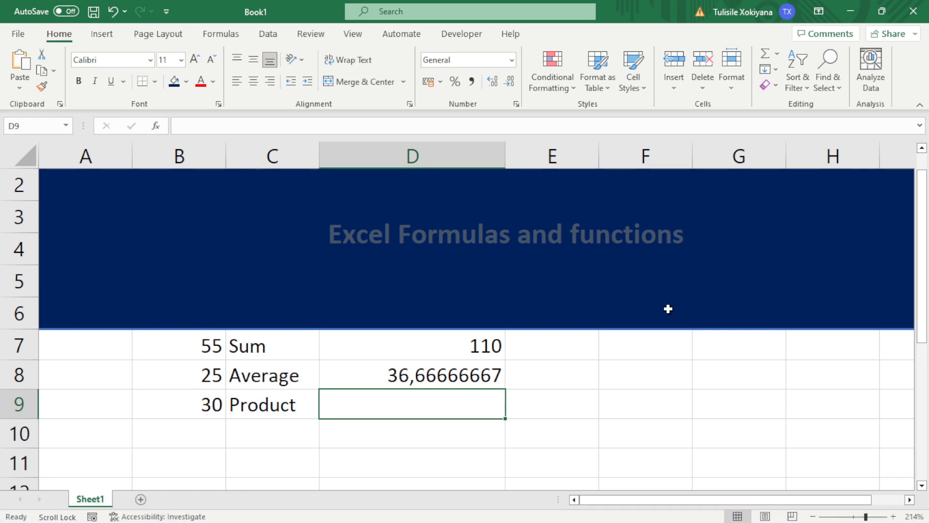
# In Calculator, compute 55 + 25 + 30 = 110 and 110 / 3 = 36,666…, then minimize it
pyautogui.hotkey('alt', 'Tab')
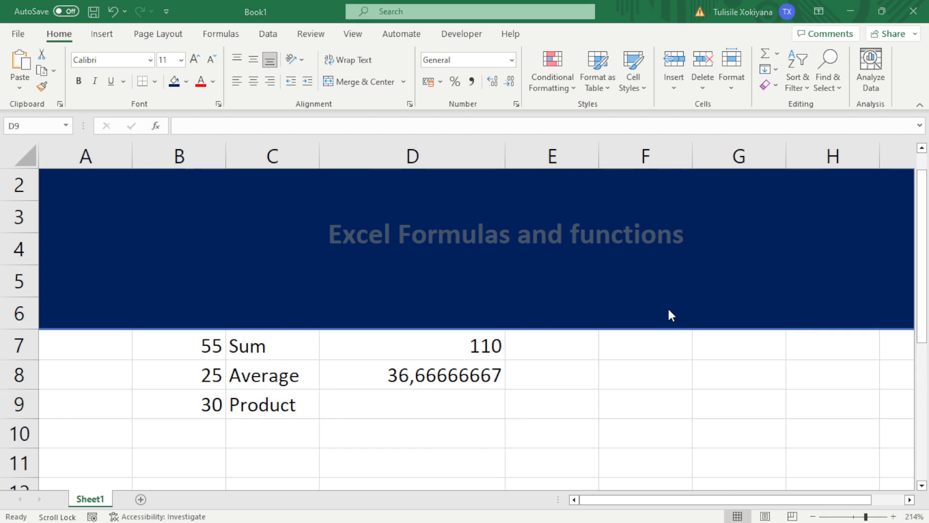
pyautogui.moveTo(112, 21); pyautogui.dragTo(615, 48)
pyautogui.write('55 ')
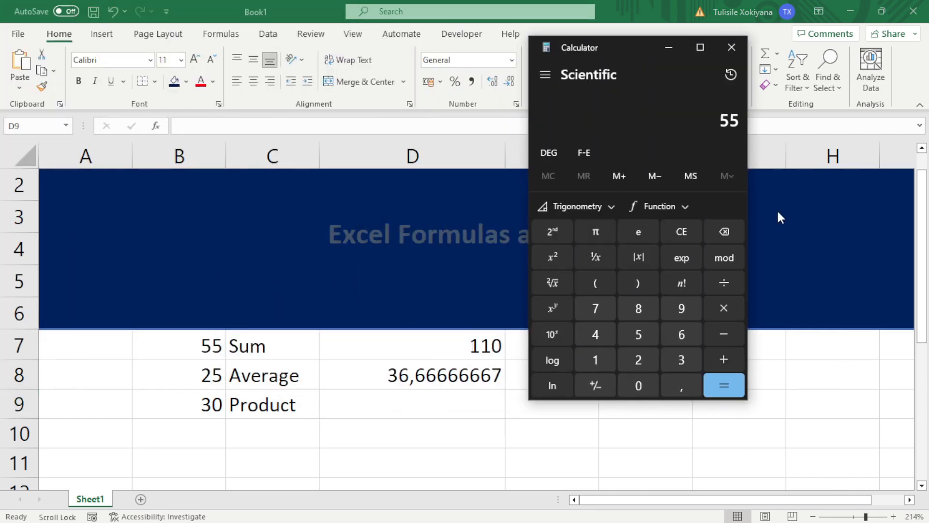
pyautogui.write('+ 25 + 30')
pyautogui.press('Return')
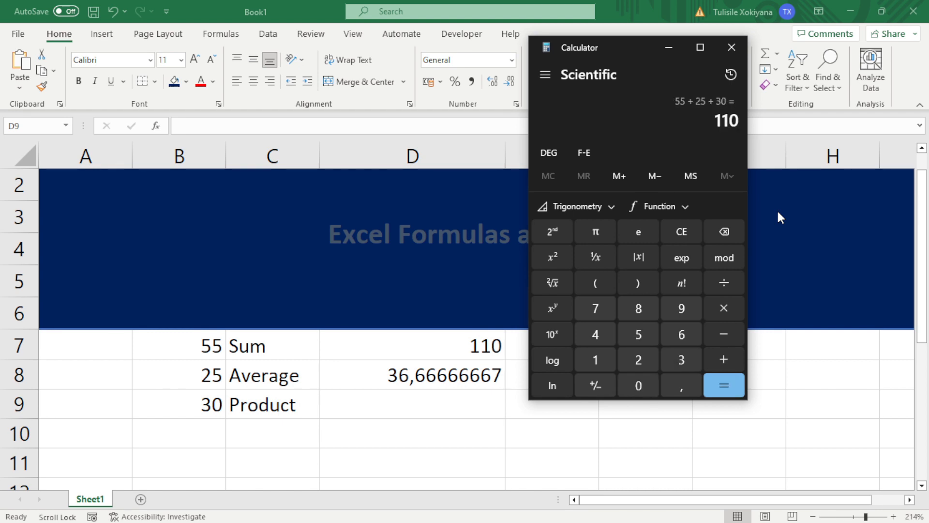
pyautogui.write('/3')
pyautogui.press('Return')
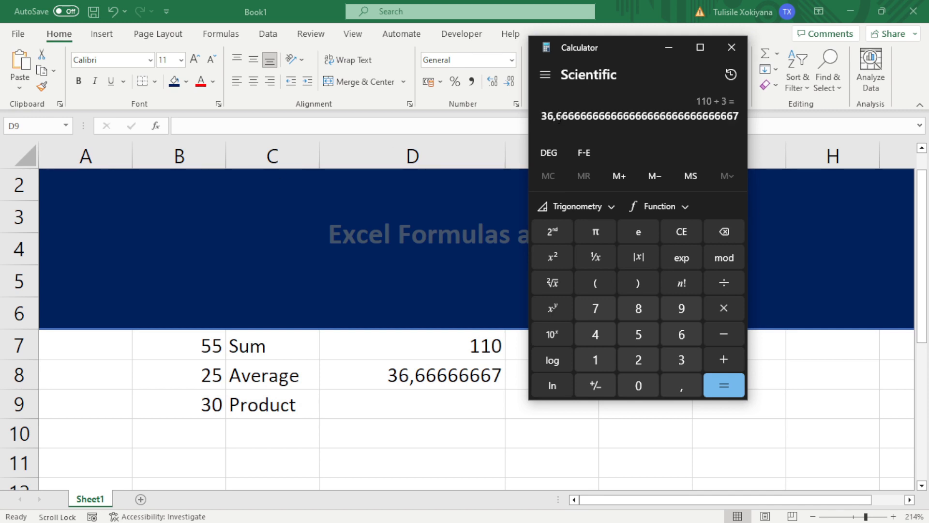
pyautogui.click(674, 49)
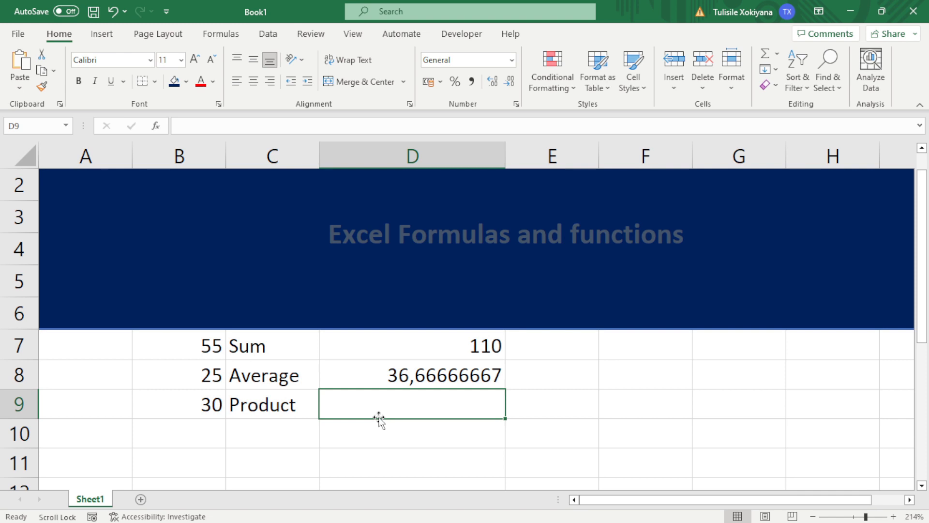
# Enter =PRODUCT(B7:B9) in D9 to multiply the three numbers, giving 41250
pyautogui.write('=')
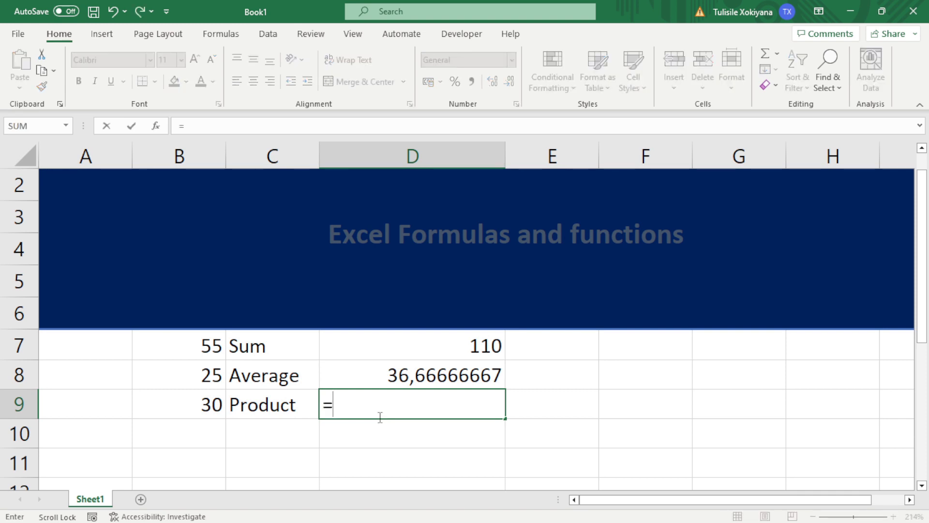
pyautogui.write('Pr')
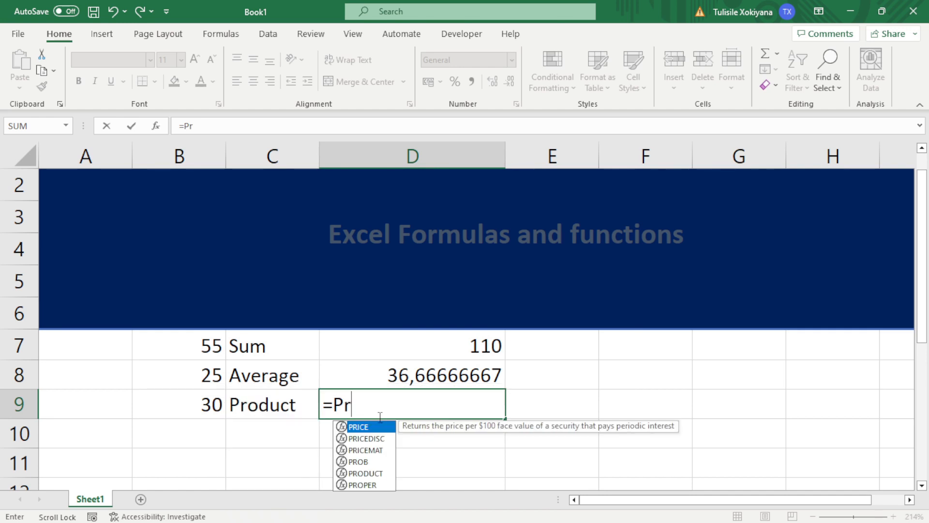
pyautogui.write('o')
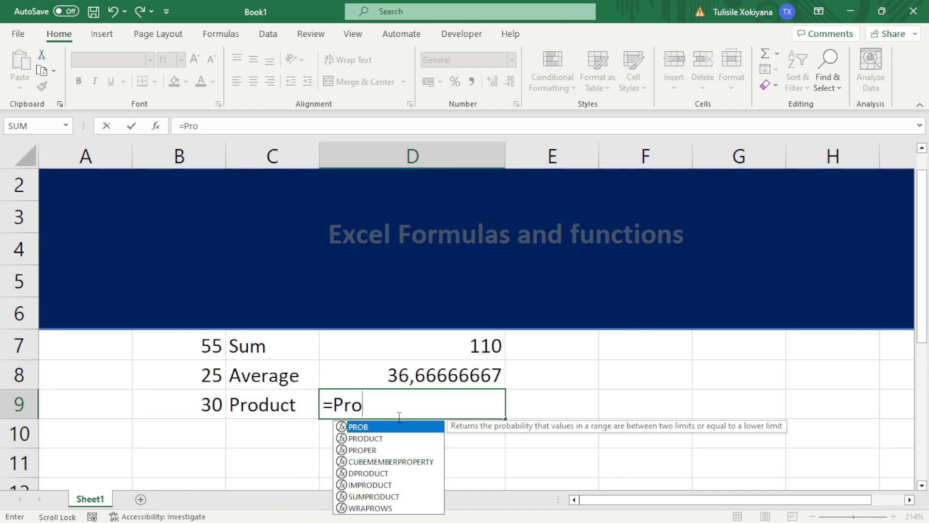
pyautogui.doubleClick(377, 435)
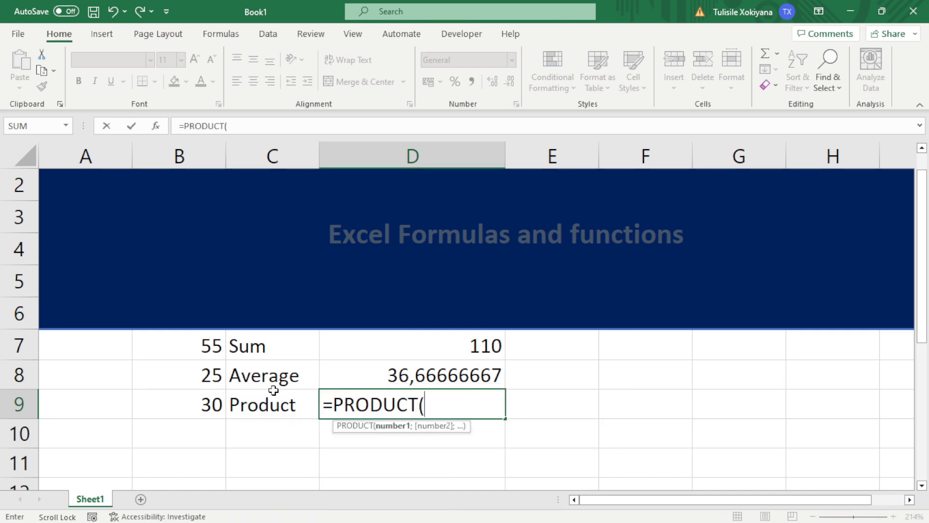
pyautogui.click(209, 344)
pyautogui.moveTo(209, 345); pyautogui.dragTo(206, 403)
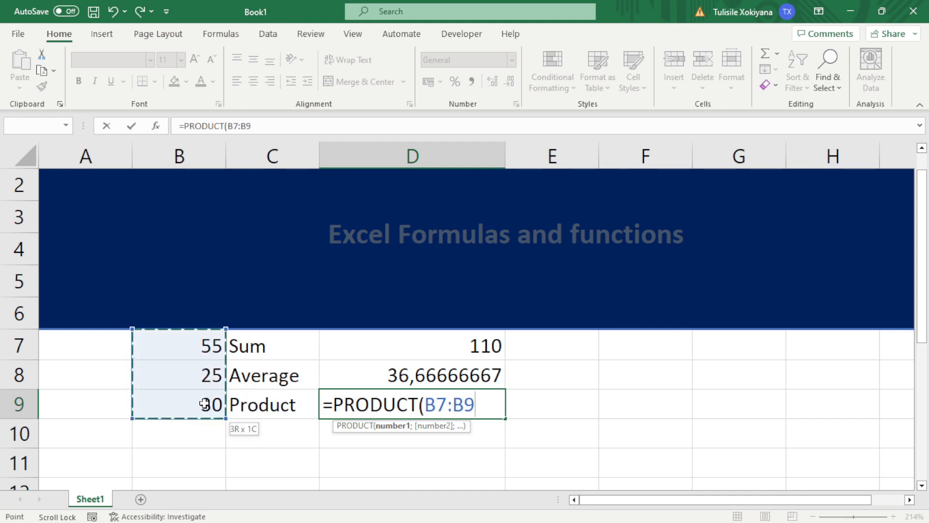
pyautogui.write(')')
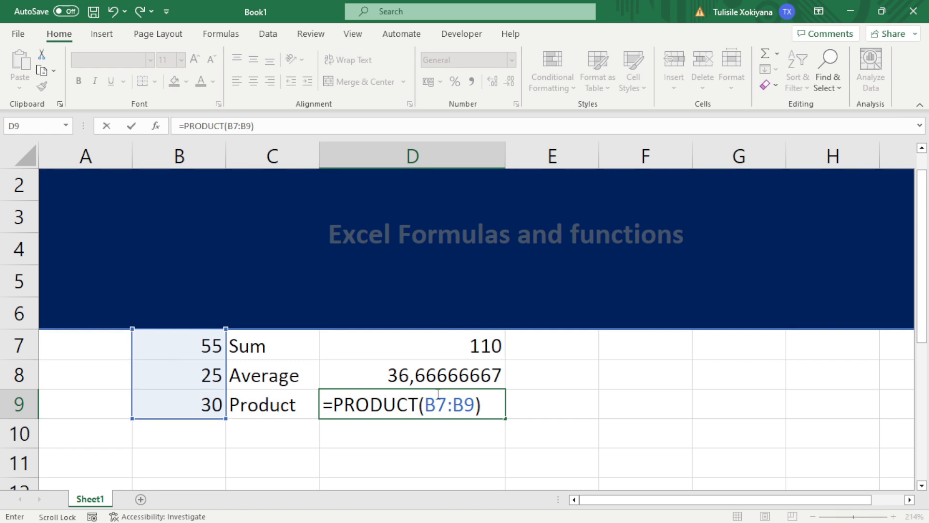
pyautogui.press('Return')
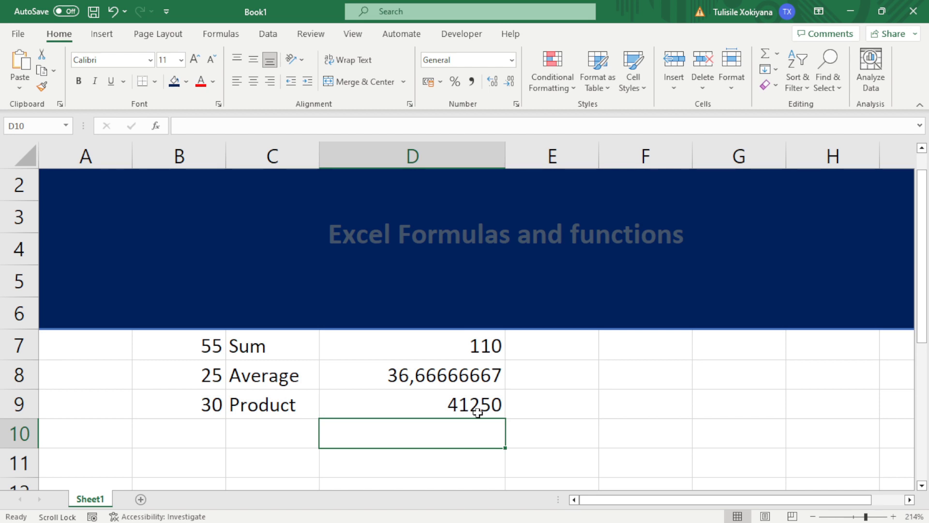
# In Calculator, add 55 + 25 + 30
pyautogui.hotkey('alt', 'Tab')
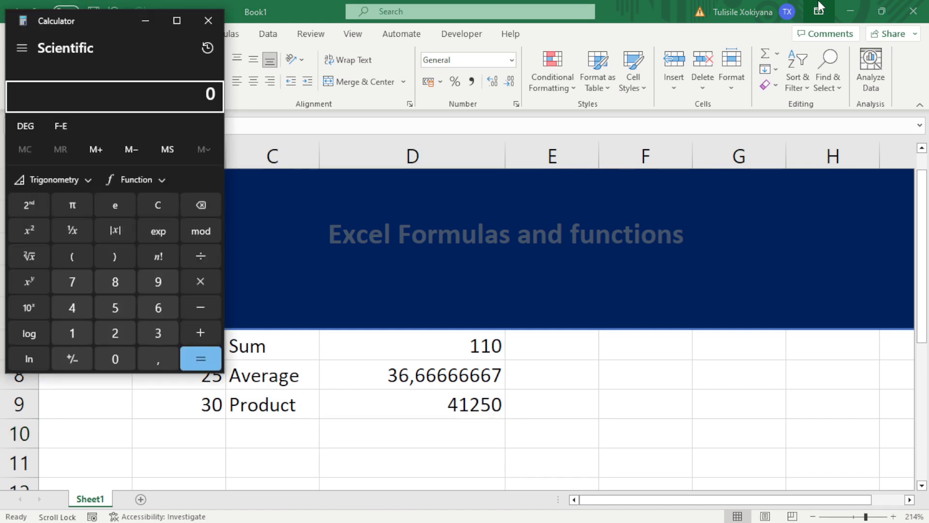
pyautogui.write('55 ')
pyautogui.write('+ 25 + 3')
pyautogui.write('0')
pyautogui.press('Return')
# Compute 55*25*30 in Calculator to confirm 41250, then reselect D9 in Excel
pyautogui.press('BackSpace')
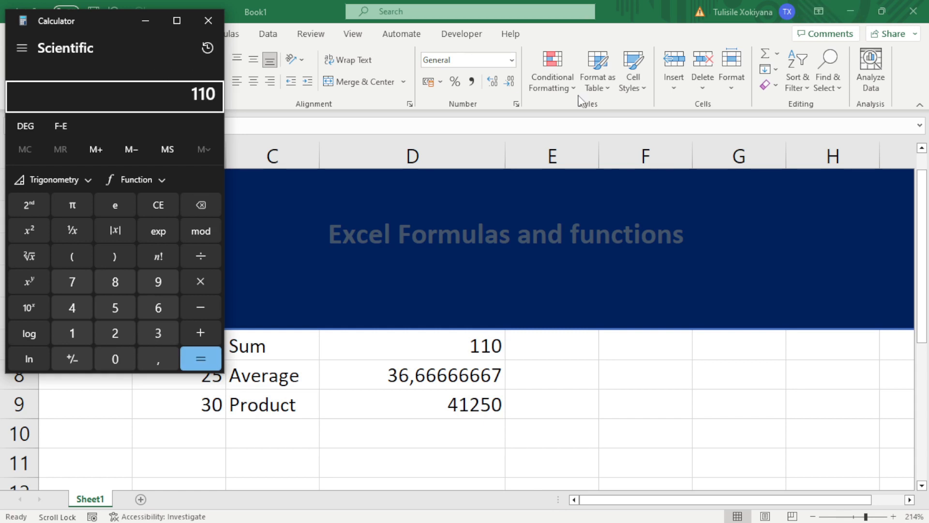
pyautogui.write('55*25*30')
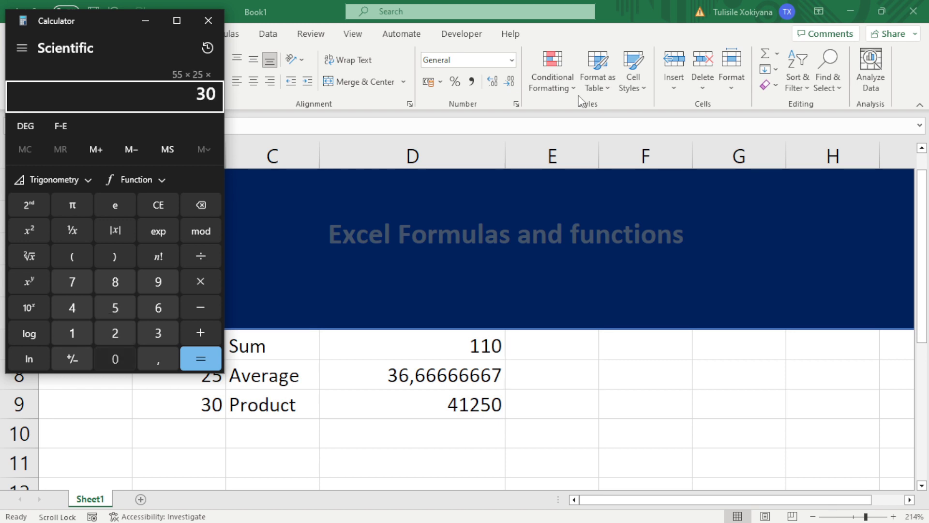
pyautogui.click(200, 357)
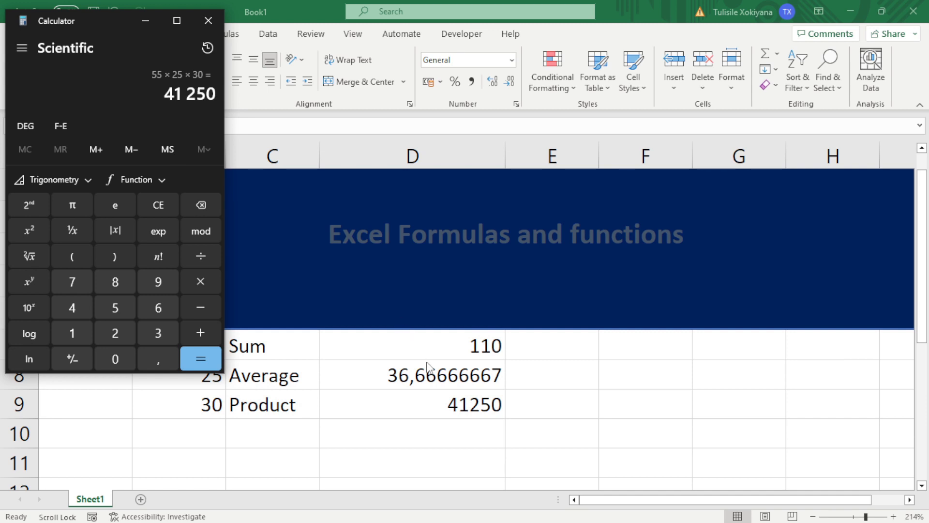
pyautogui.click(445, 403)
pyautogui.click(444, 403)
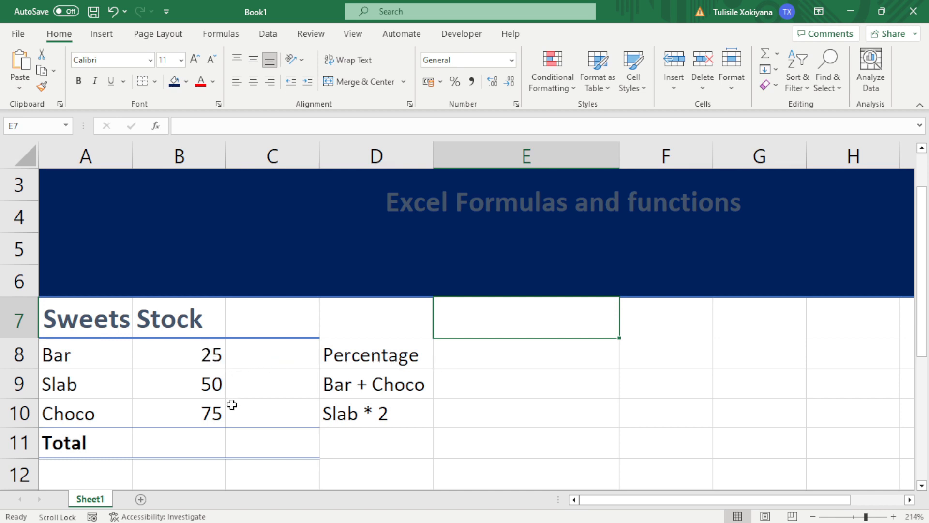
# Add a Sold header in C7 with values 15, 30 and 15 in C8, C9 and C10
pyautogui.click(268, 323)
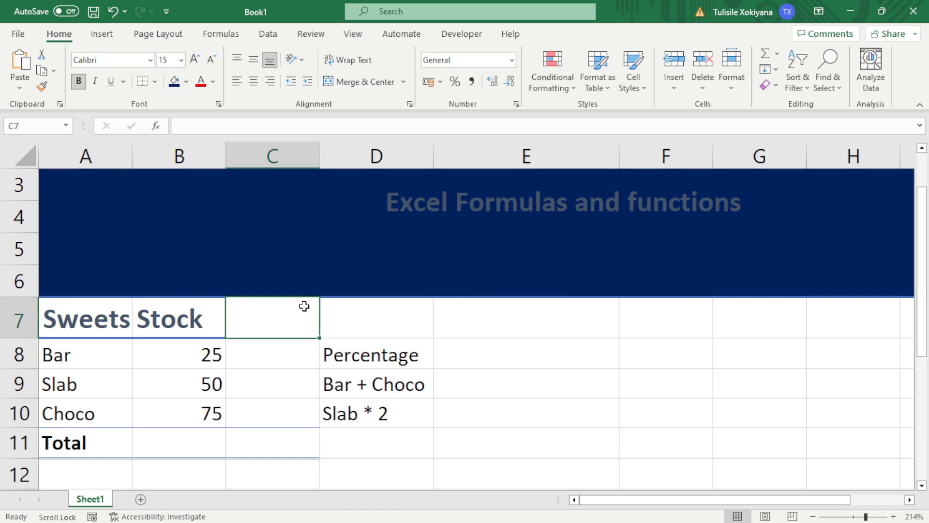
pyautogui.write('Sold')
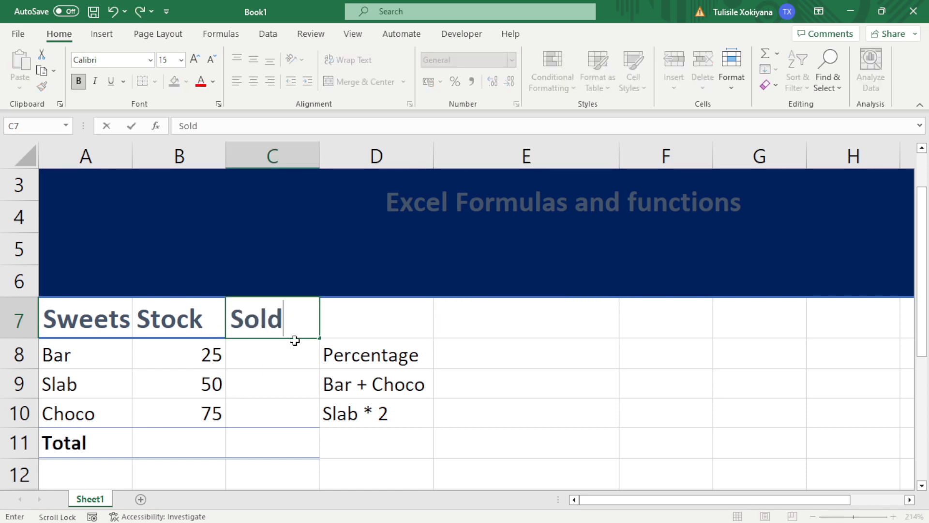
pyautogui.click(295, 354)
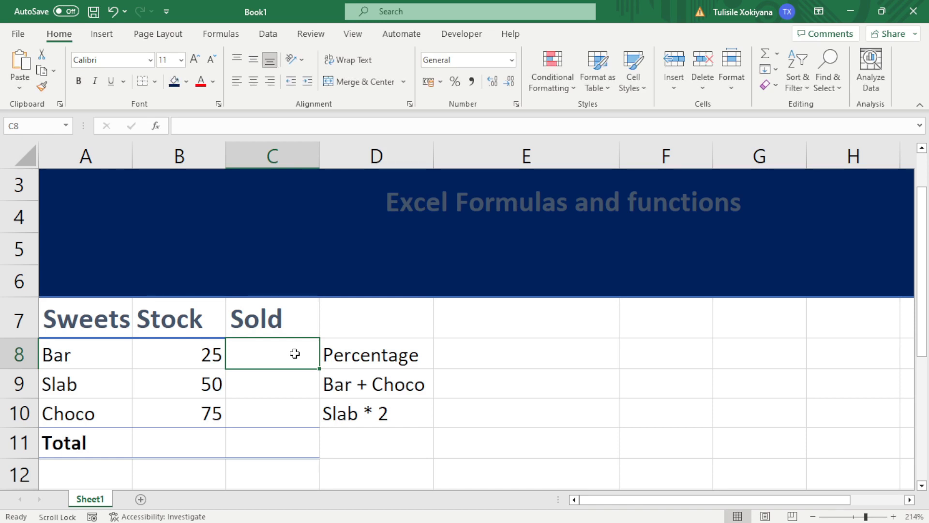
pyautogui.write('15')
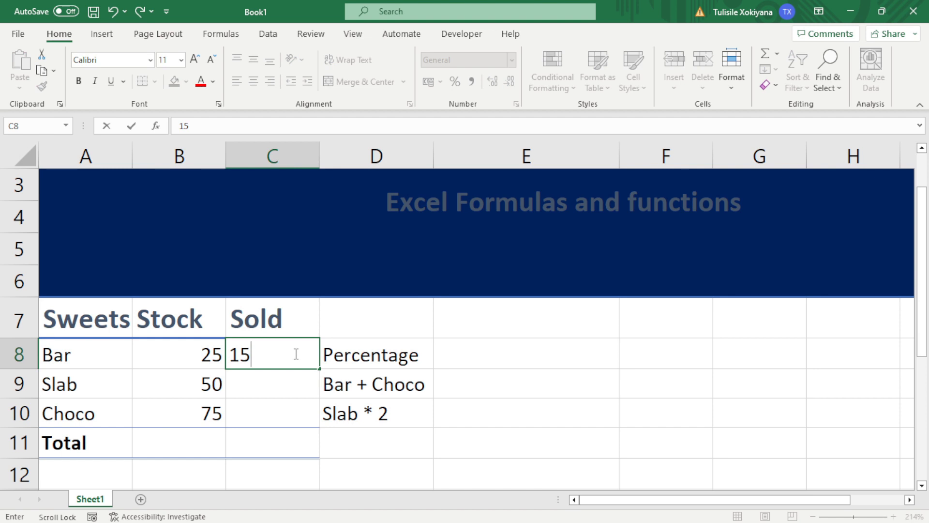
pyautogui.click(291, 384)
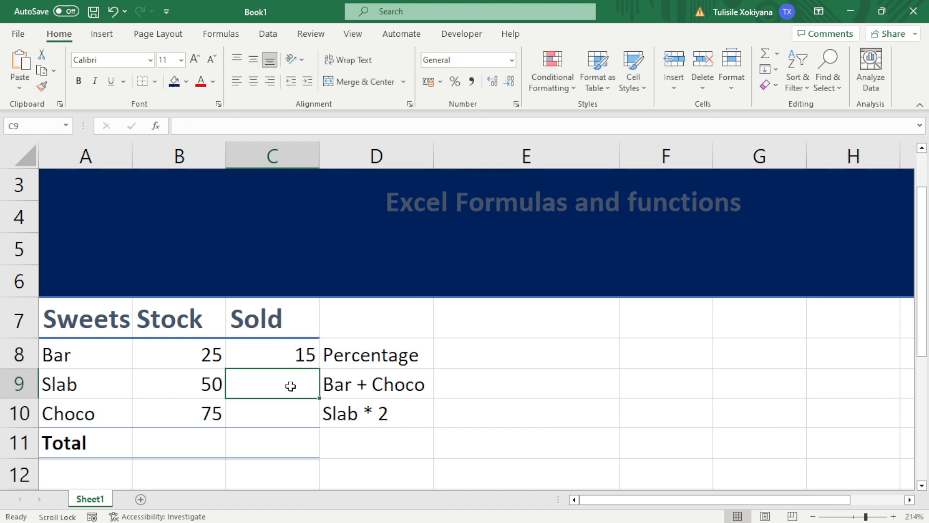
pyautogui.write('30')
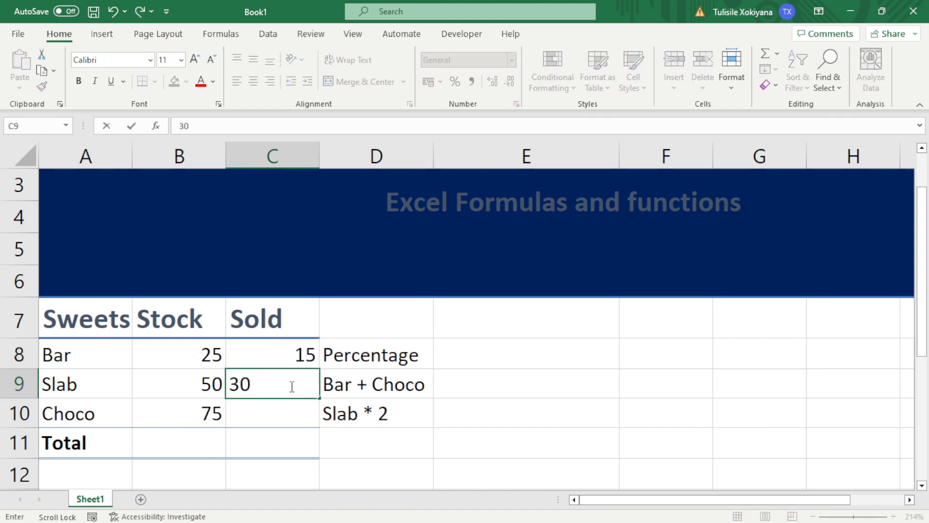
pyautogui.click(287, 429)
pyautogui.click(286, 421)
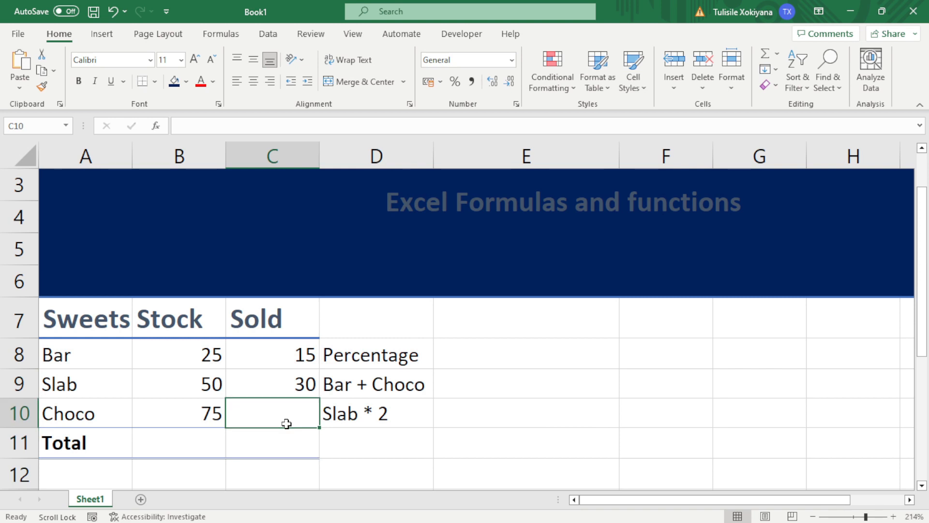
pyautogui.write('15')
pyautogui.click(483, 357)
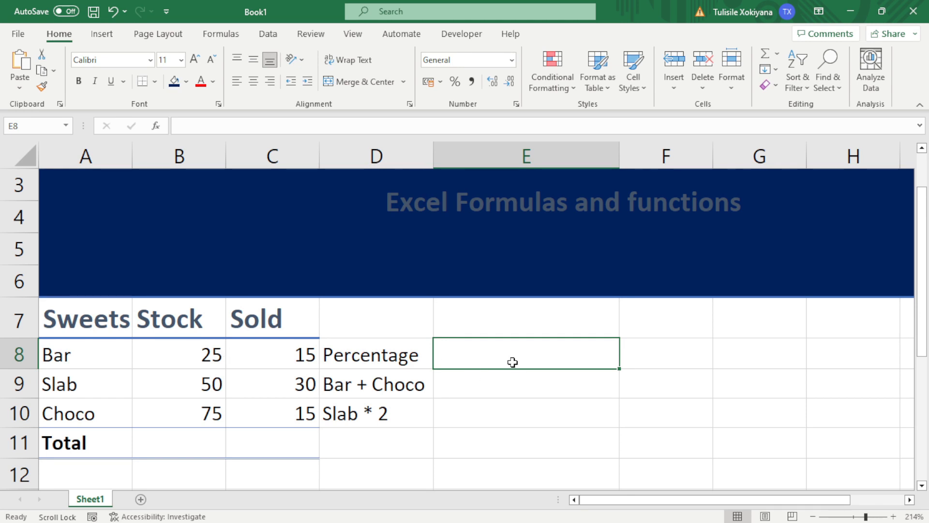
# Enter =C8/B8 in E8 to get Bar's sold-to-stock ratio of 0,6
pyautogui.write('=')
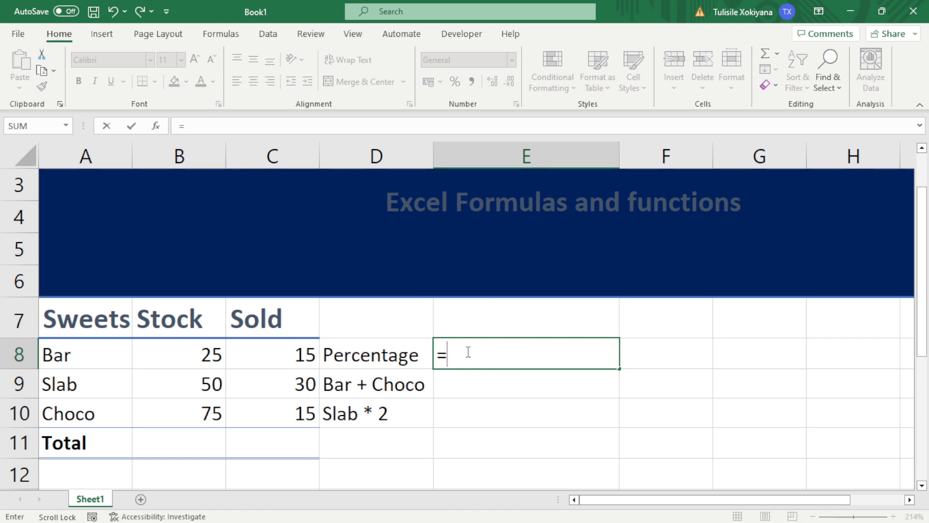
pyautogui.write('15')
pyautogui.press('BackSpace')
pyautogui.press('BackSpace')
pyautogui.write('C8')
pyautogui.press('BackSpace')
pyautogui.press('BackSpace')
pyautogui.click(298, 361)
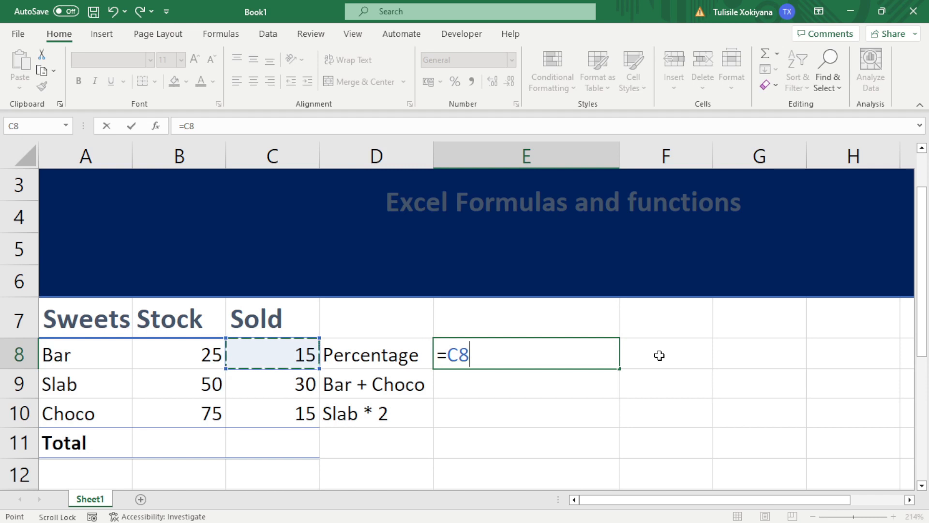
pyautogui.write('/')
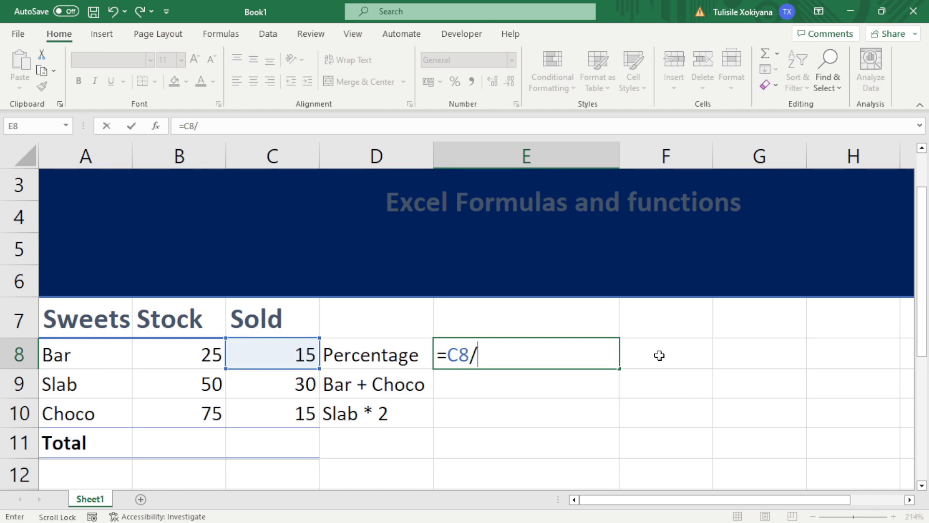
pyautogui.click(201, 364)
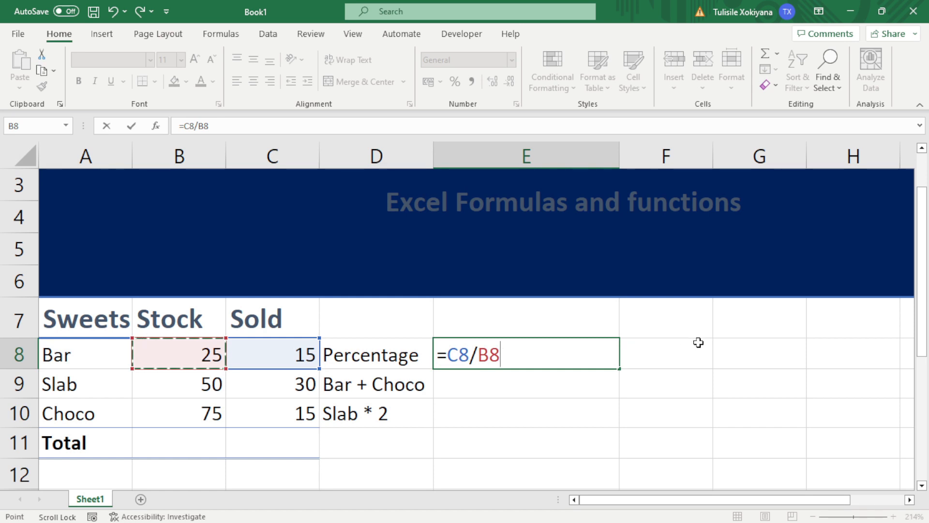
pyautogui.press('Return')
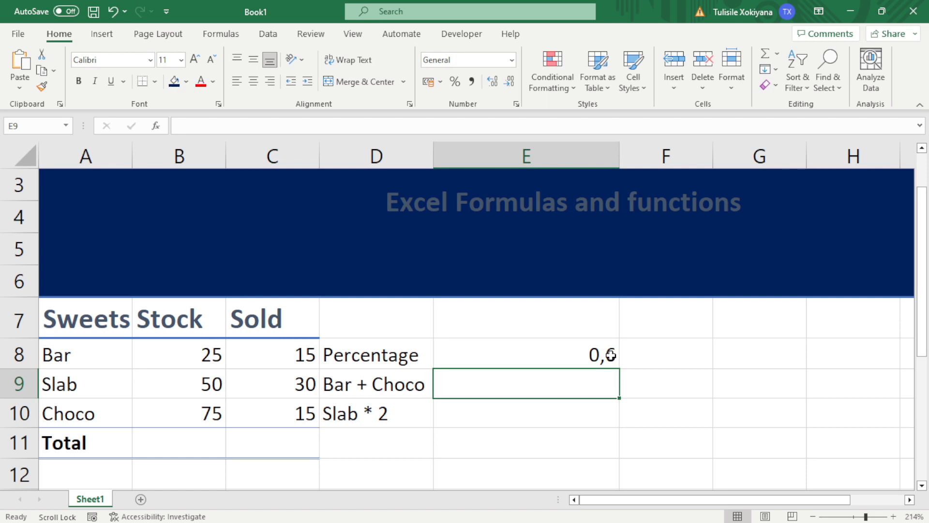
# Try Percent Style on E8's 0,6 ratio, then undo it
pyautogui.click(580, 357)
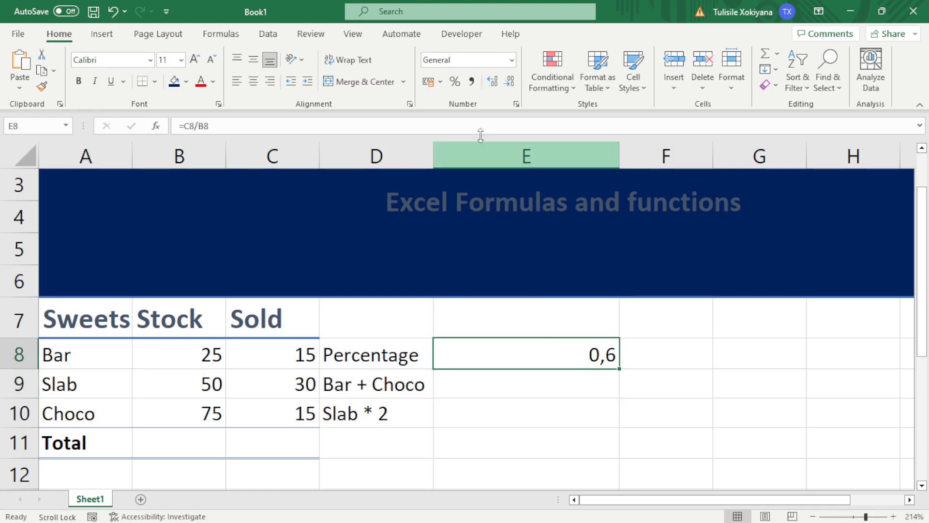
pyautogui.click(457, 86)
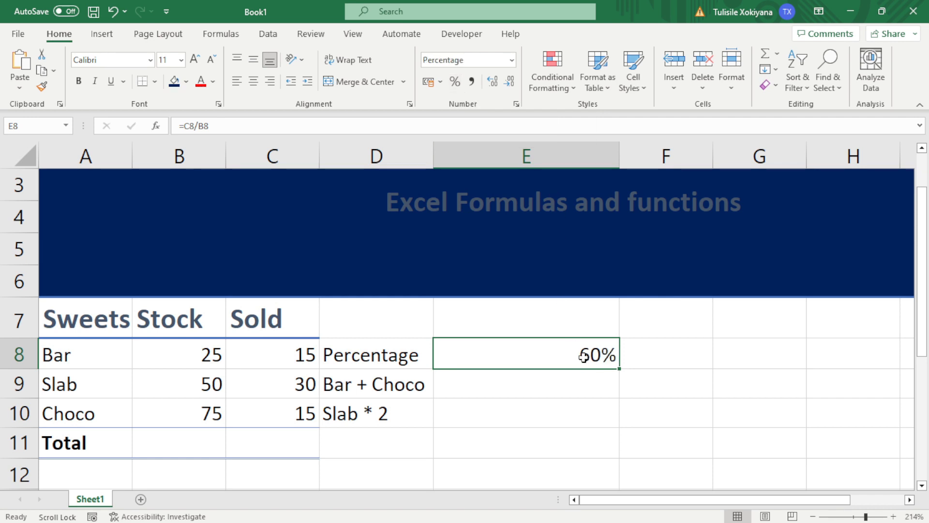
pyautogui.hotkey('ctrl', 'z')
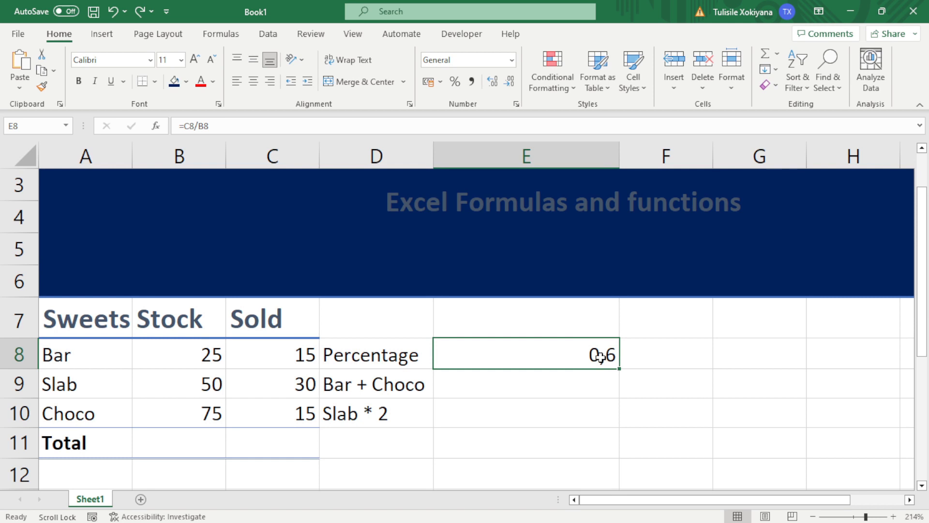
# Try dividing E8's ratio formula by 100, then undo the change
pyautogui.doubleClick(585, 356)
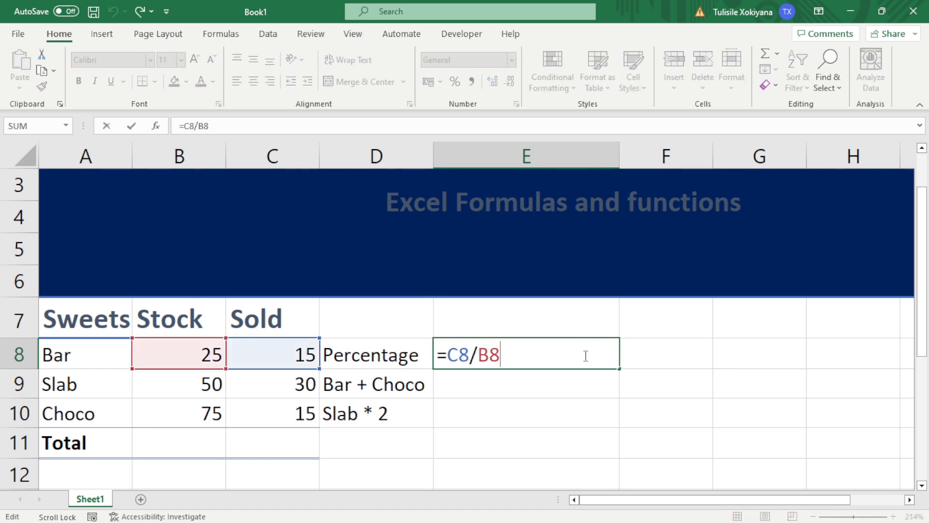
pyautogui.write(')')
pyautogui.press('Left')
pyautogui.press('Left')
pyautogui.press('Left')
pyautogui.press('Left')
pyautogui.write('(')
pyautogui.press('Right')
pyautogui.press('Right')
pyautogui.press('Right')
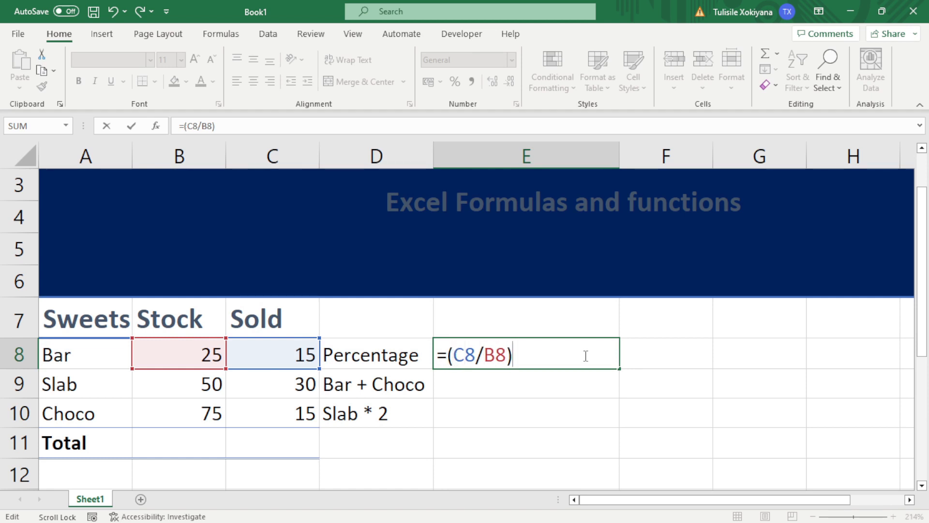
pyautogui.write('/100')
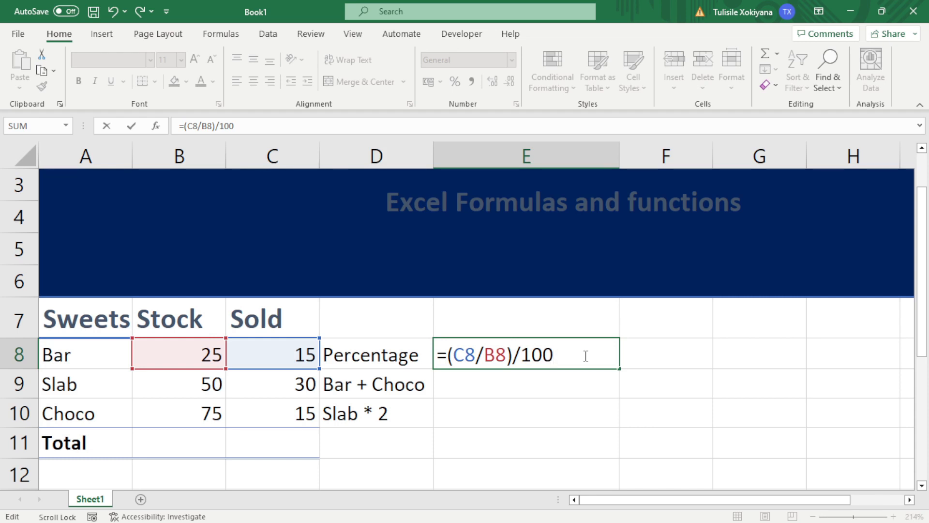
pyautogui.press('Return')
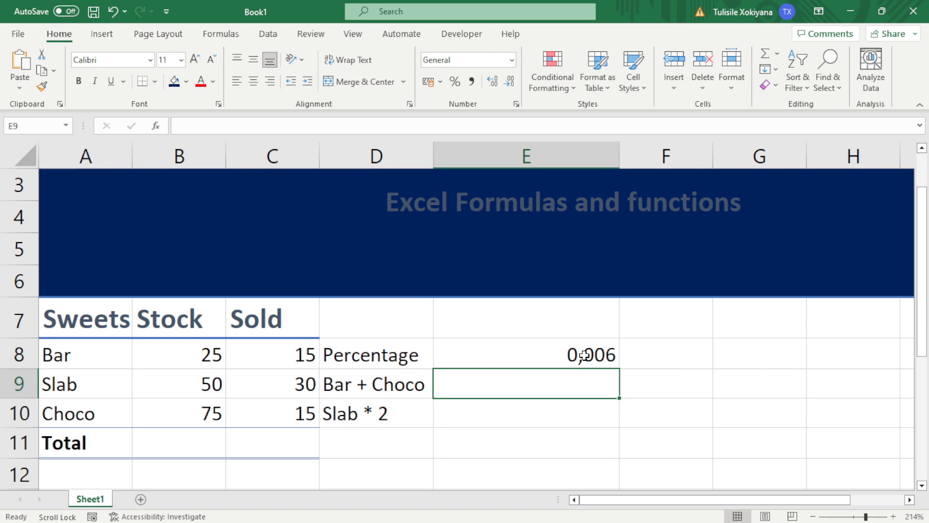
pyautogui.hotkey('ctrl', 'z')
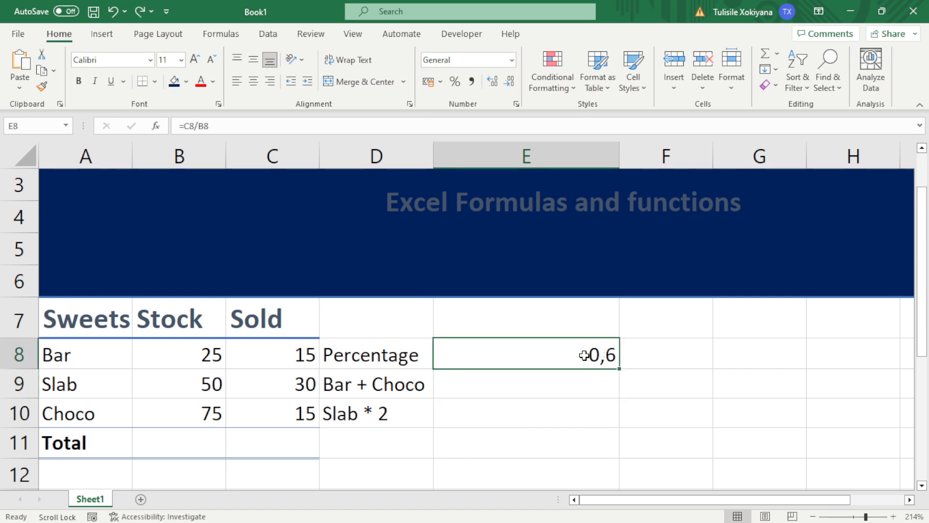
# Rewrite E8 as (C8/B8)*100, then remove the times-100 to leave =(C8/B8)
pyautogui.doubleClick(584, 356)
pyautogui.press('Left')
pyautogui.press('Left')
pyautogui.press('Left')
pyautogui.press('Left')
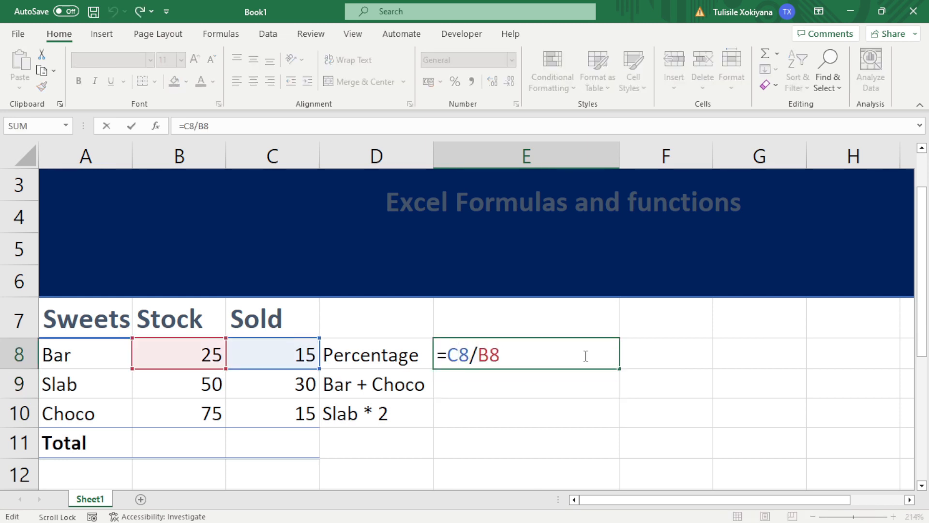
pyautogui.write('(')
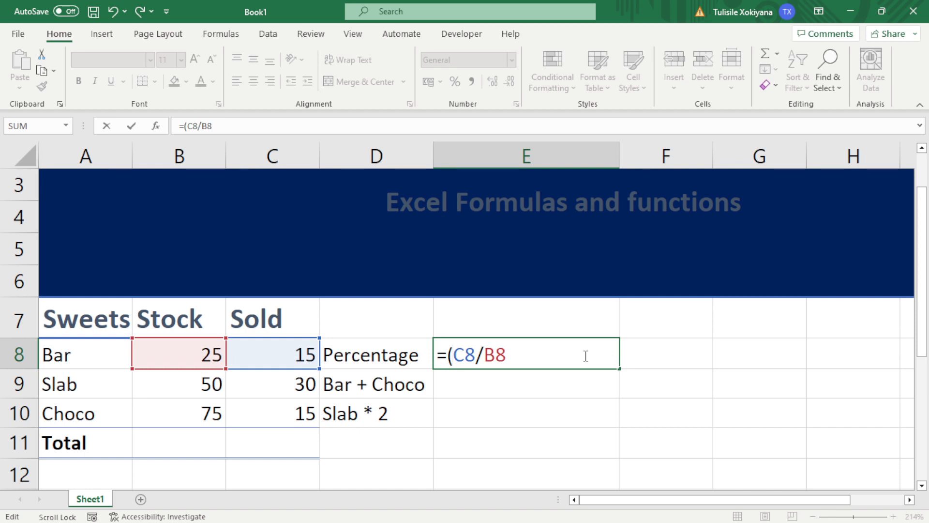
pyautogui.press('Right')
pyautogui.press('Right')
pyautogui.write(')*100')
pyautogui.press('Return')
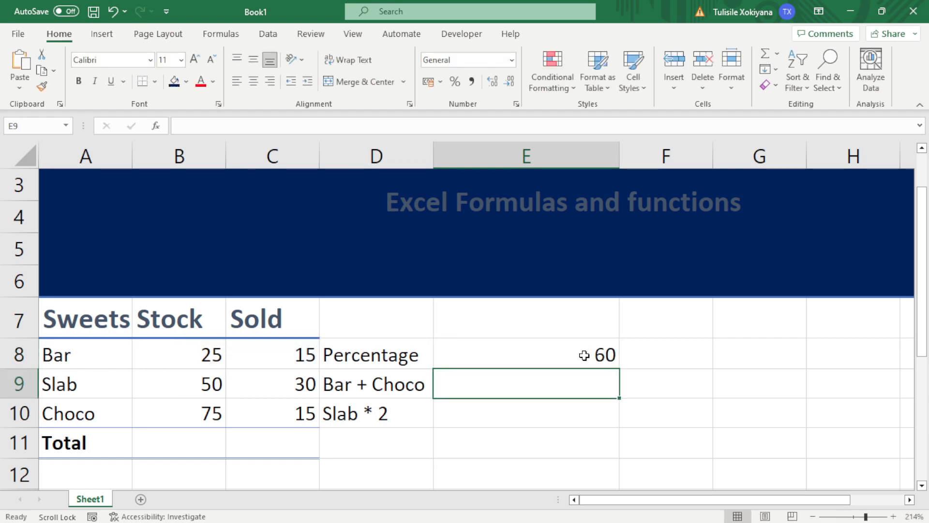
pyautogui.click(584, 355)
pyautogui.doubleClick(585, 355)
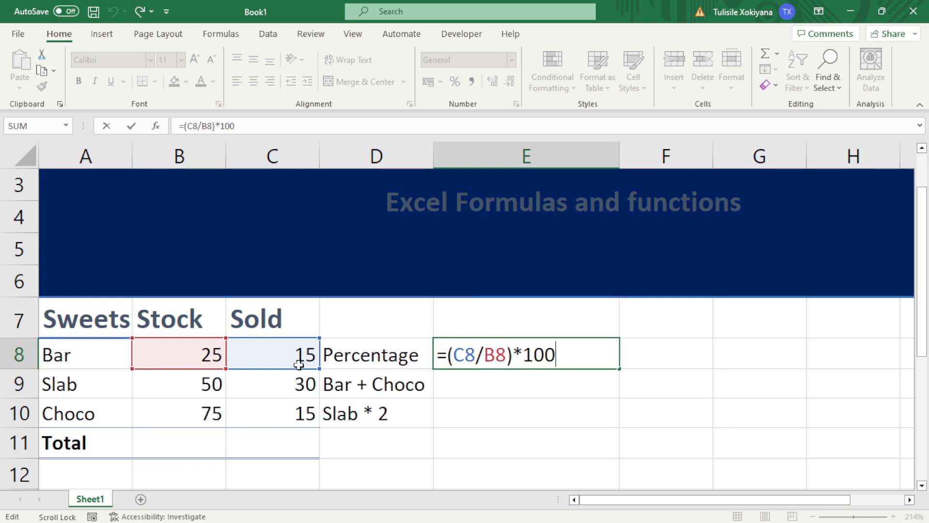
pyautogui.press('Return')
pyautogui.doubleClick(571, 358)
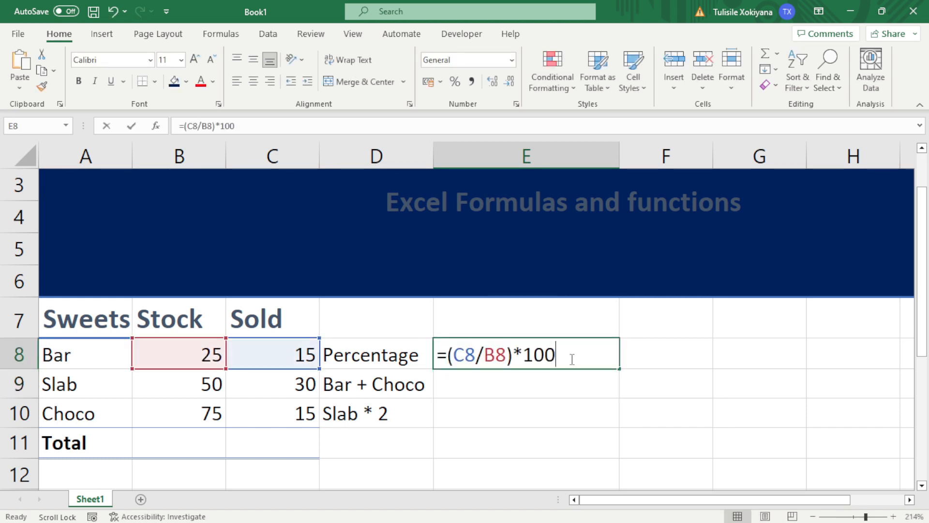
pyautogui.press('BackSpace')
pyautogui.press('BackSpace')
pyautogui.press('BackSpace')
pyautogui.press('BackSpace')
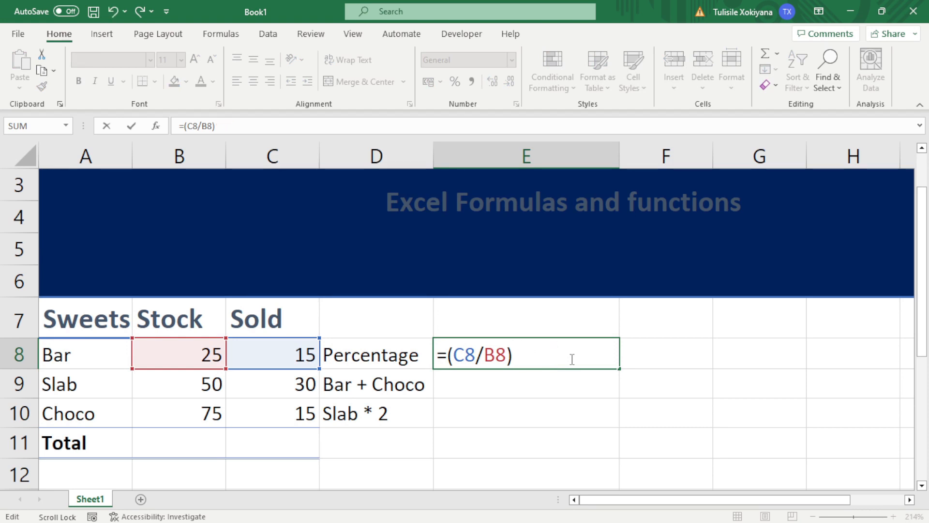
pyautogui.press('Return')
# Apply Percent Style to E8 so Bar's sold share reads 60%
pyautogui.click(571, 357)
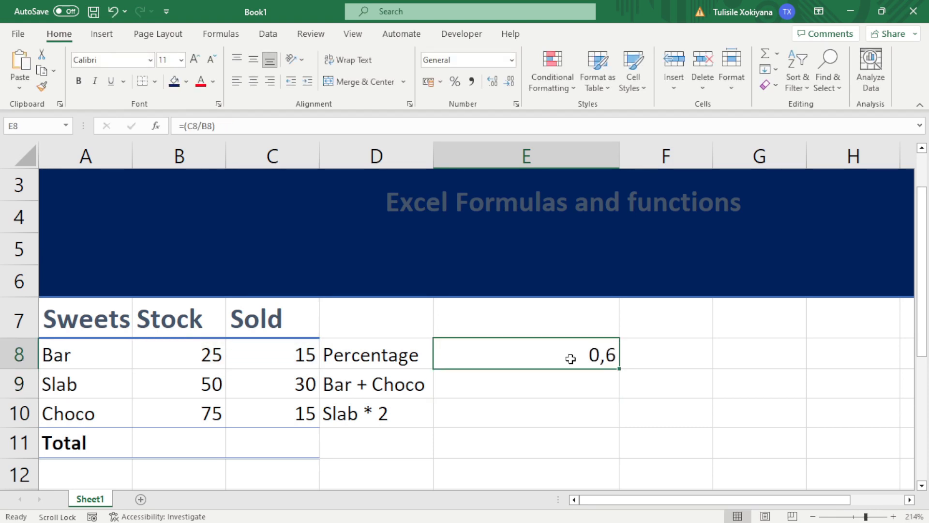
pyautogui.click(455, 83)
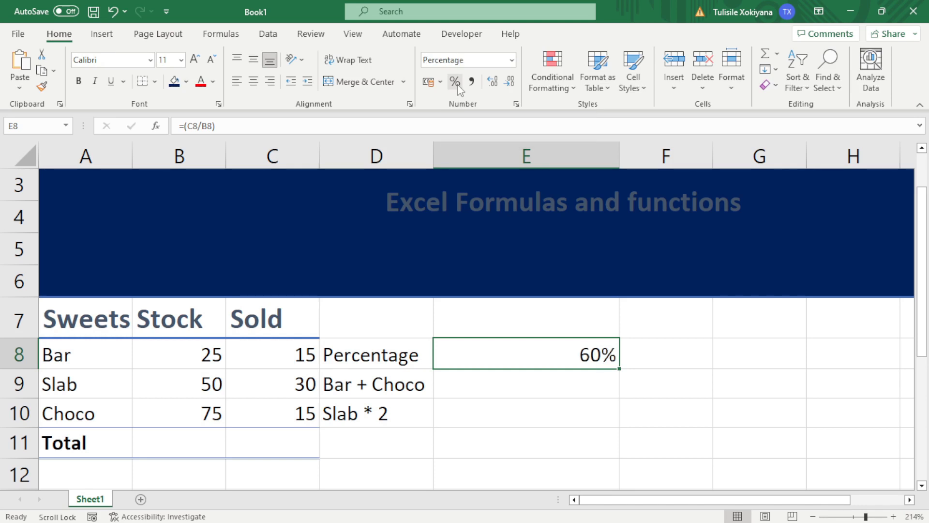
pyautogui.doubleClick(550, 357)
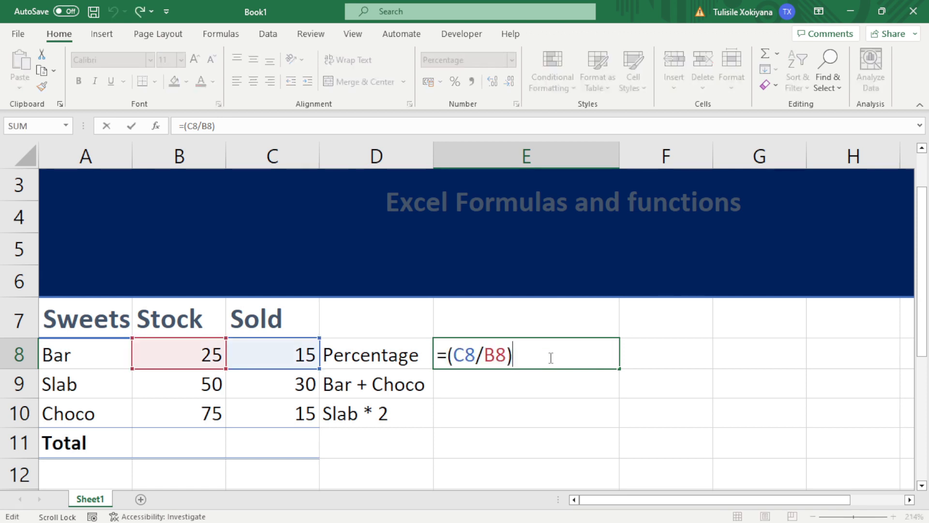
pyautogui.click(541, 377)
pyautogui.click(542, 360)
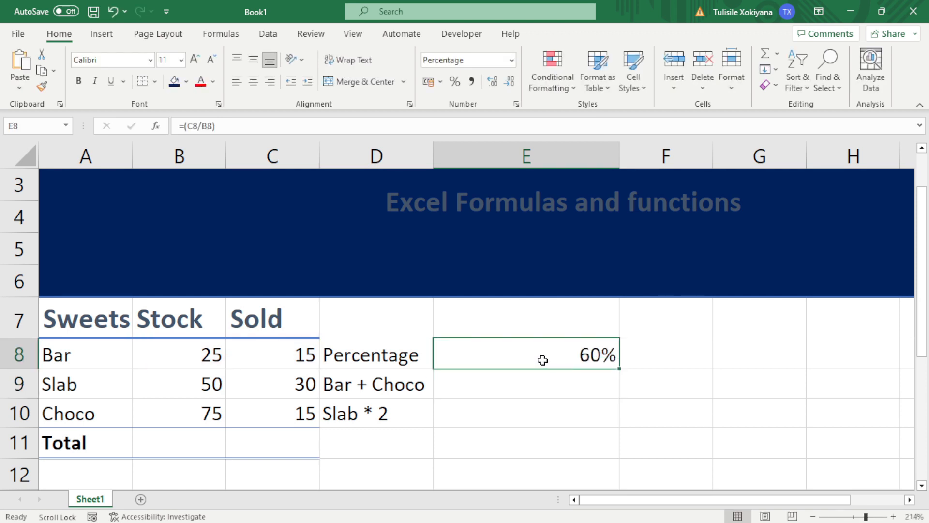
# Enter =B8+B10 in E9 to add Bar and Choco stock, giving 100
pyautogui.click(400, 378)
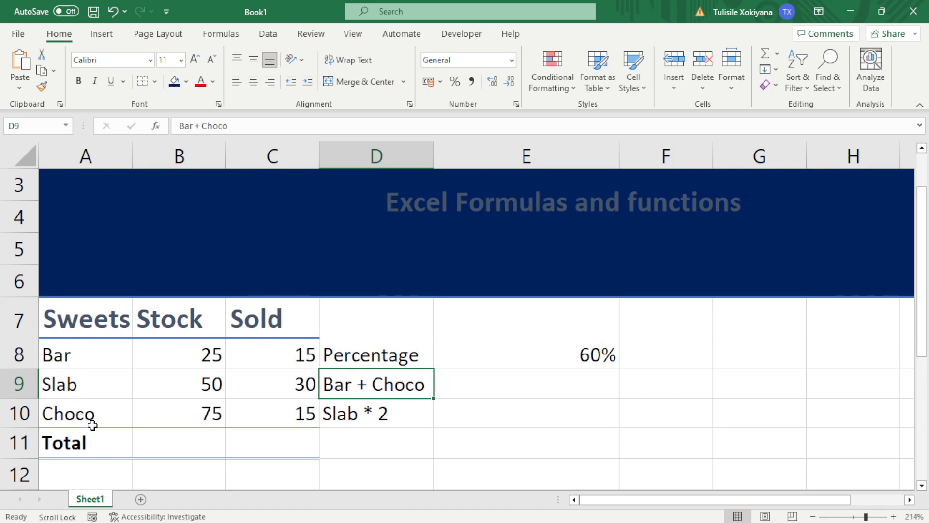
pyautogui.click(537, 389)
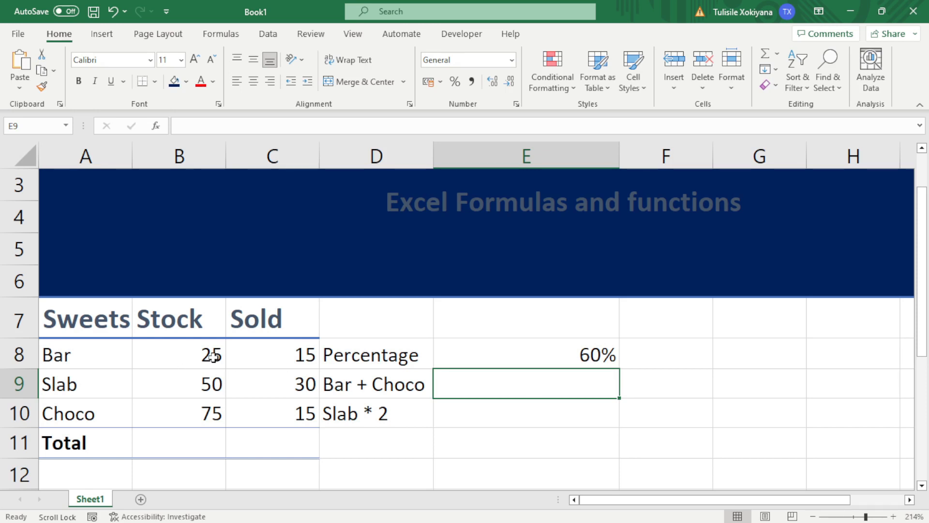
pyautogui.click(211, 411)
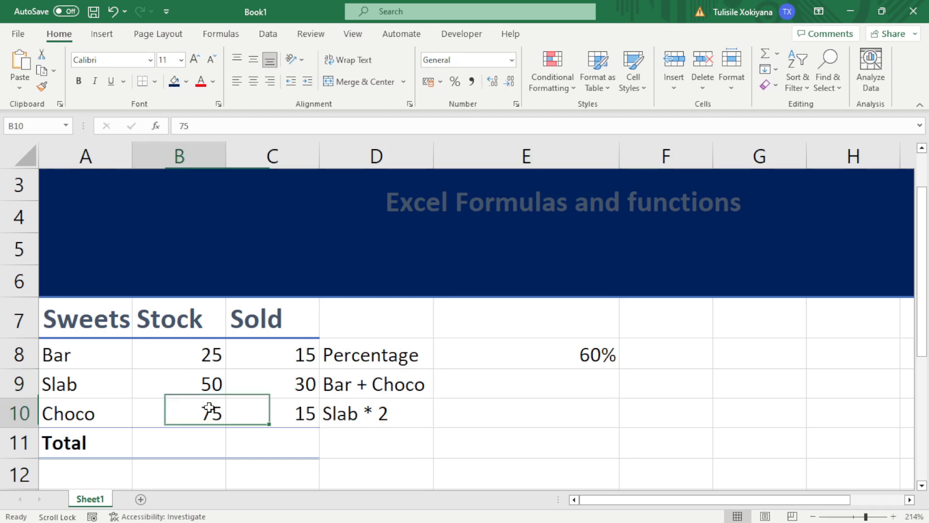
pyautogui.click(209, 356)
pyautogui.click(201, 391)
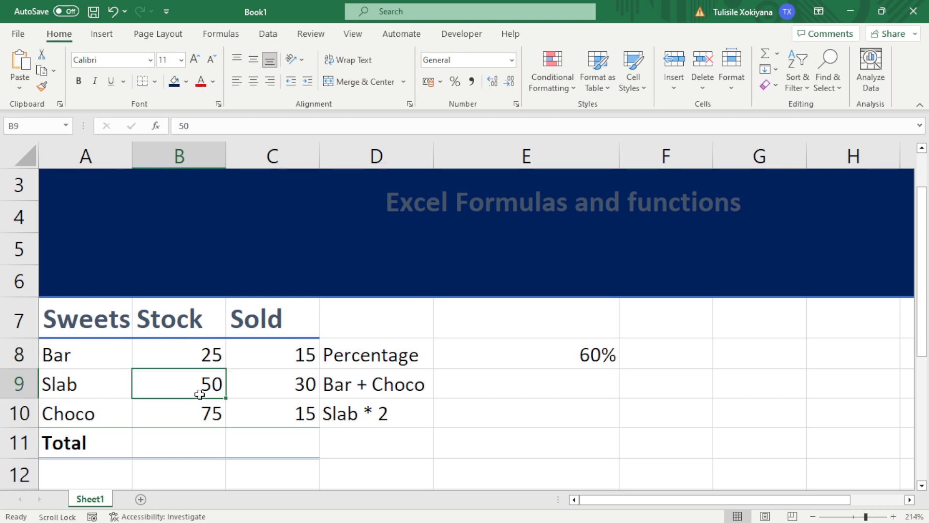
pyautogui.click(466, 381)
pyautogui.write('=')
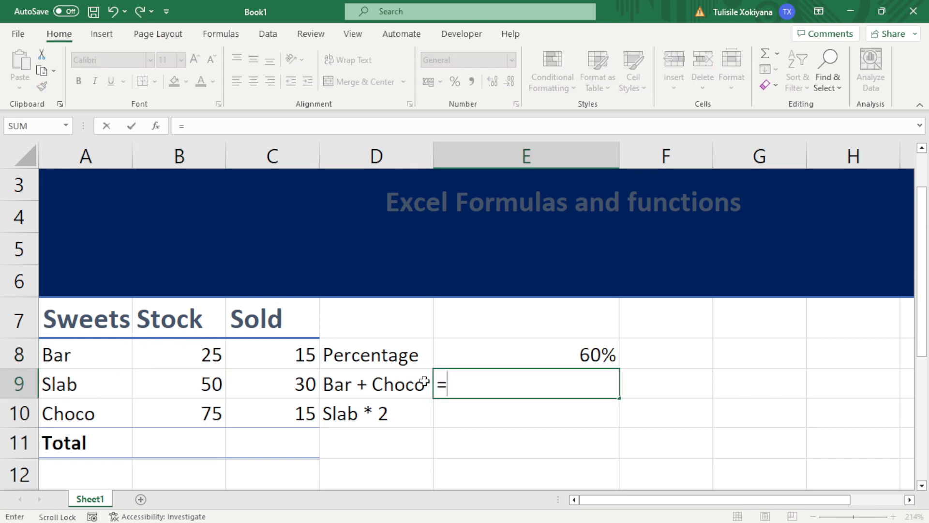
pyautogui.click(206, 354)
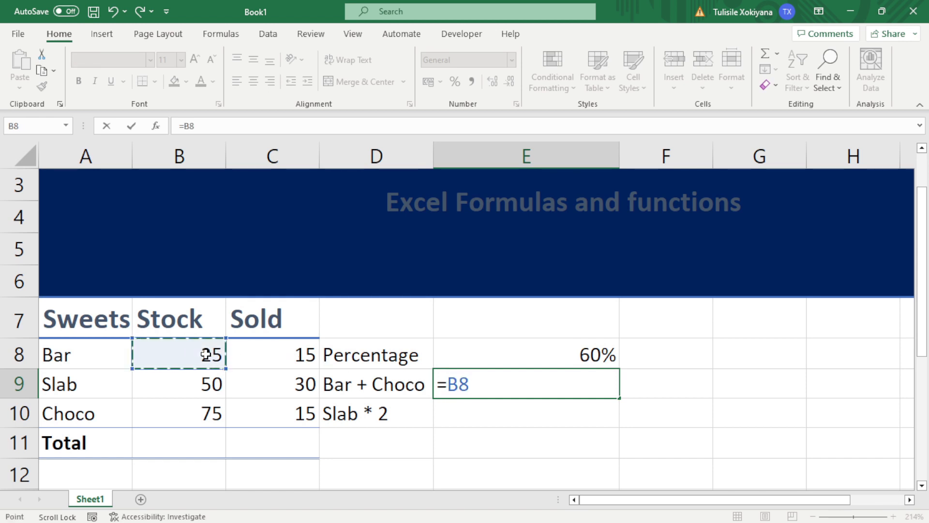
pyautogui.write('+')
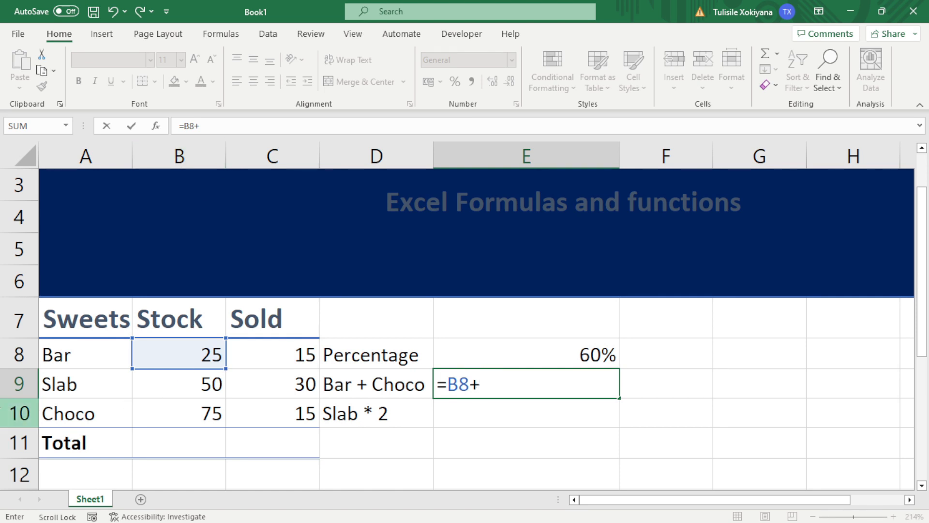
pyautogui.click(211, 415)
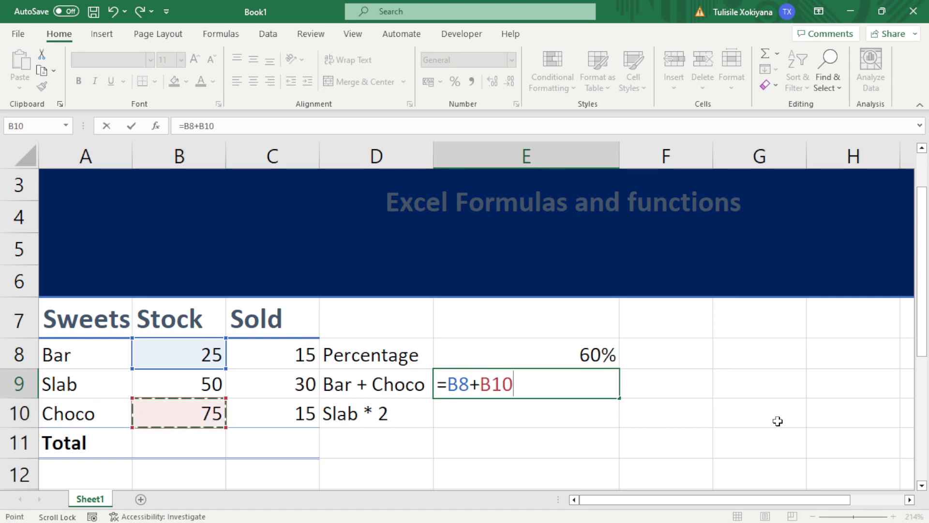
pyautogui.press('Return')
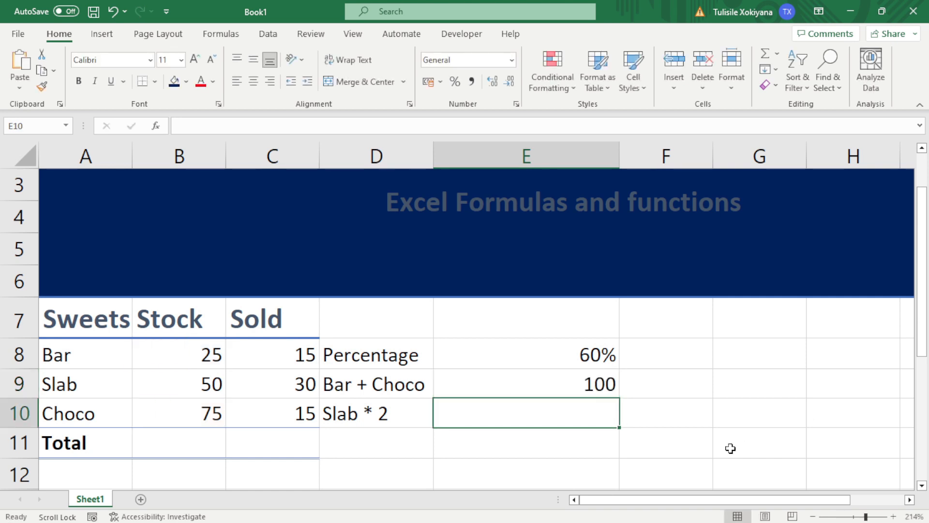
pyautogui.click(589, 385)
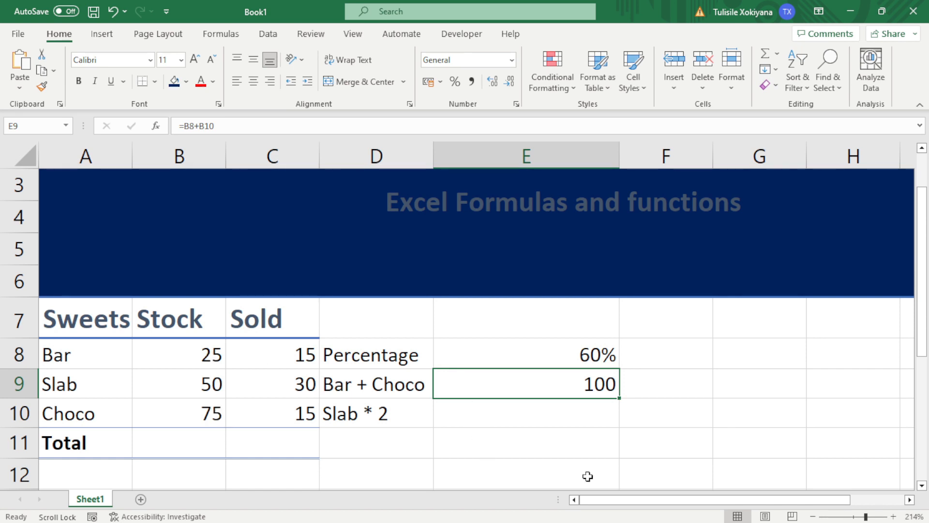
# Enter =B9*2 in E10 to double Slab's stock, giving 100
pyautogui.click(552, 415)
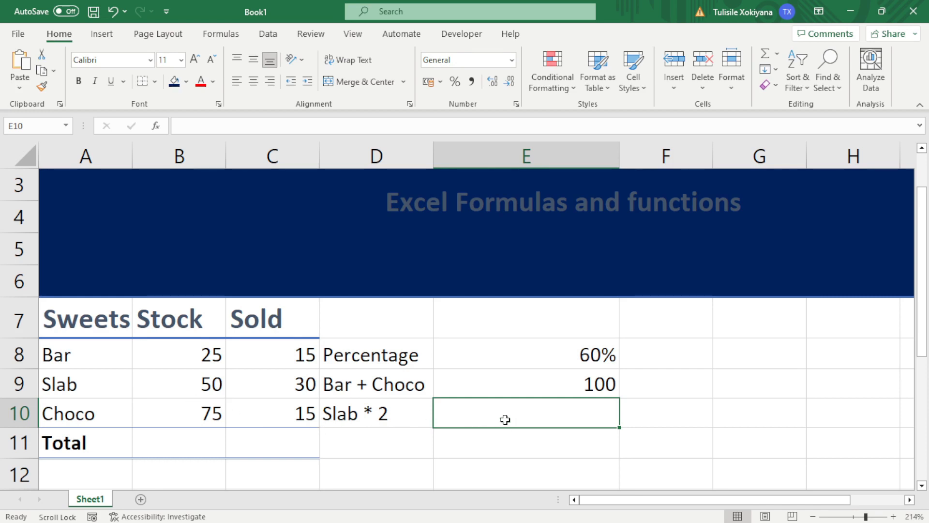
pyautogui.write('=')
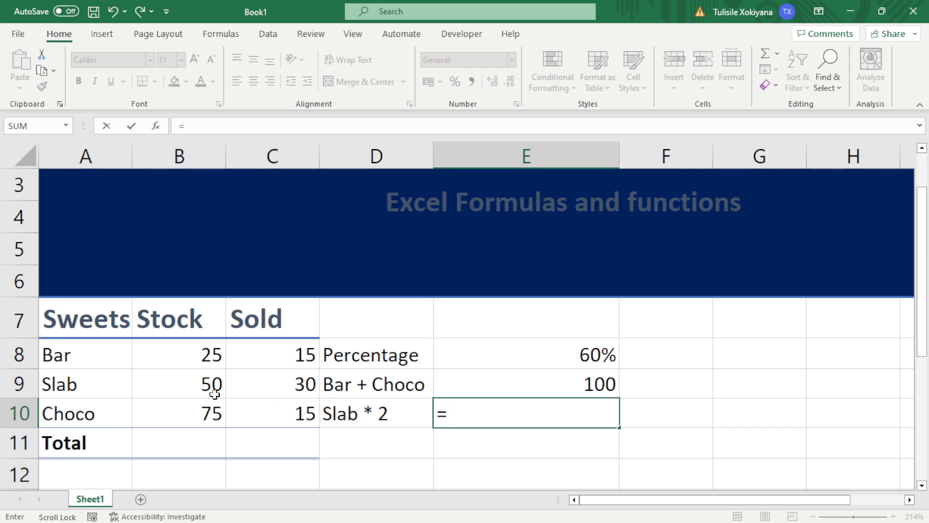
pyautogui.click(198, 386)
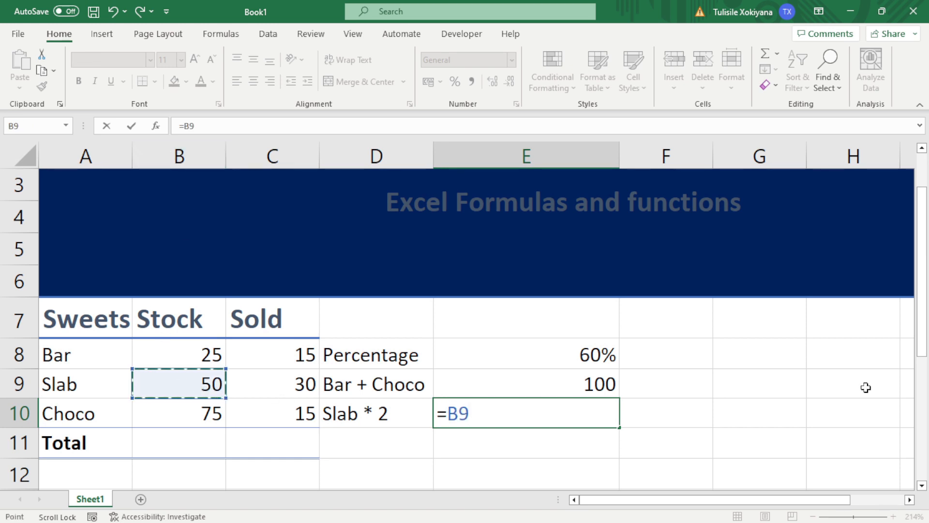
pyautogui.write('*2')
pyautogui.press('Return')
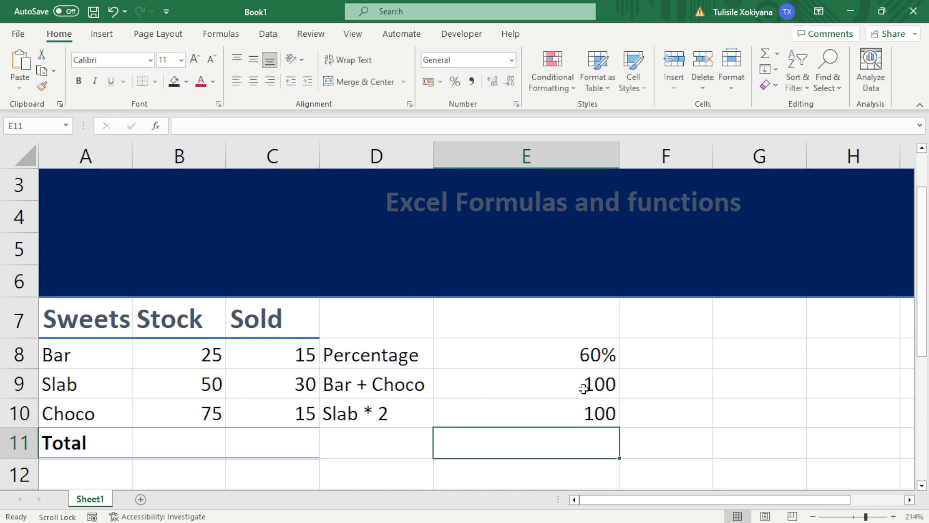
pyautogui.click(582, 412)
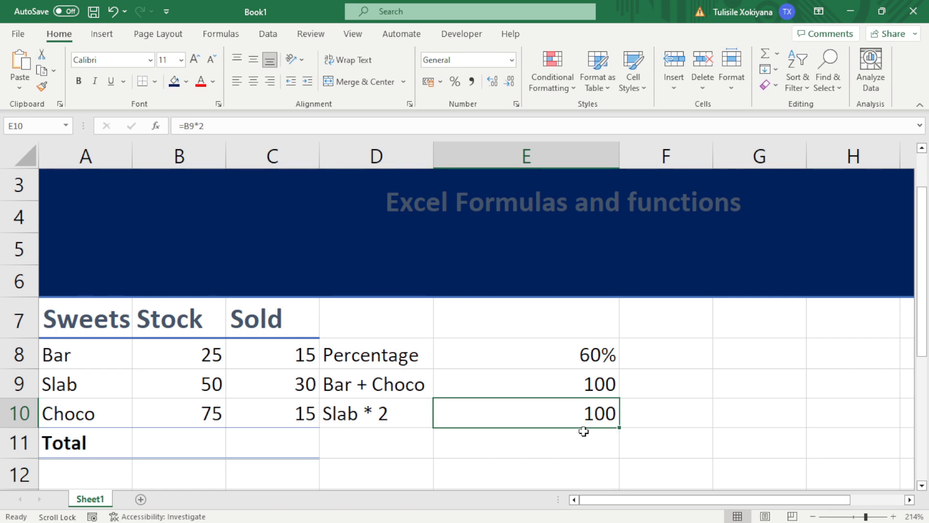
# Enter =SUM(B8:B10) in B11 for a Stock total of 150
pyautogui.click(215, 445)
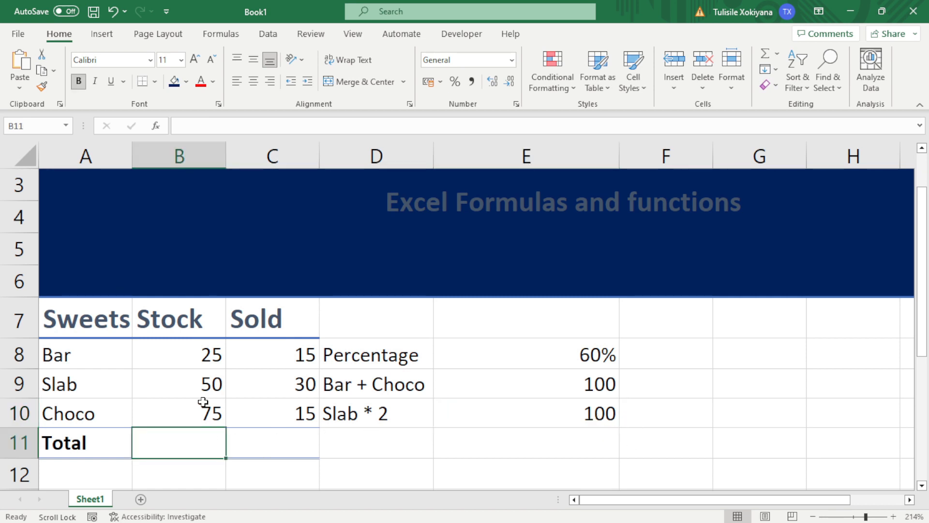
pyautogui.write('=')
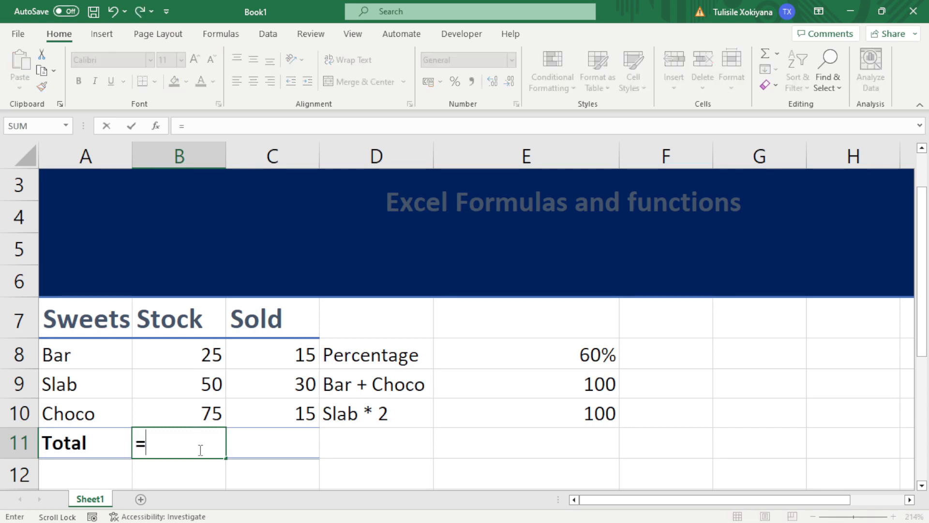
pyautogui.write('sum')
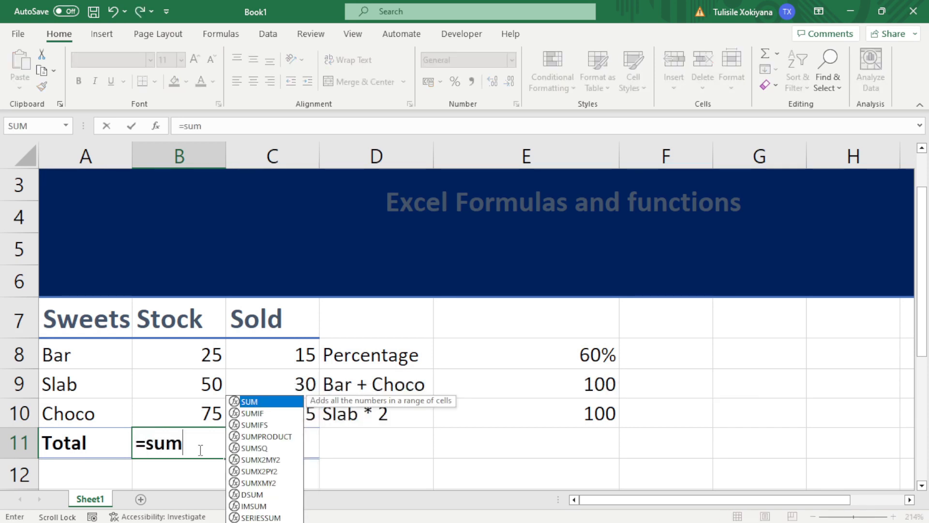
pyautogui.press('Tab')
pyautogui.moveTo(211, 347); pyautogui.dragTo(211, 412)
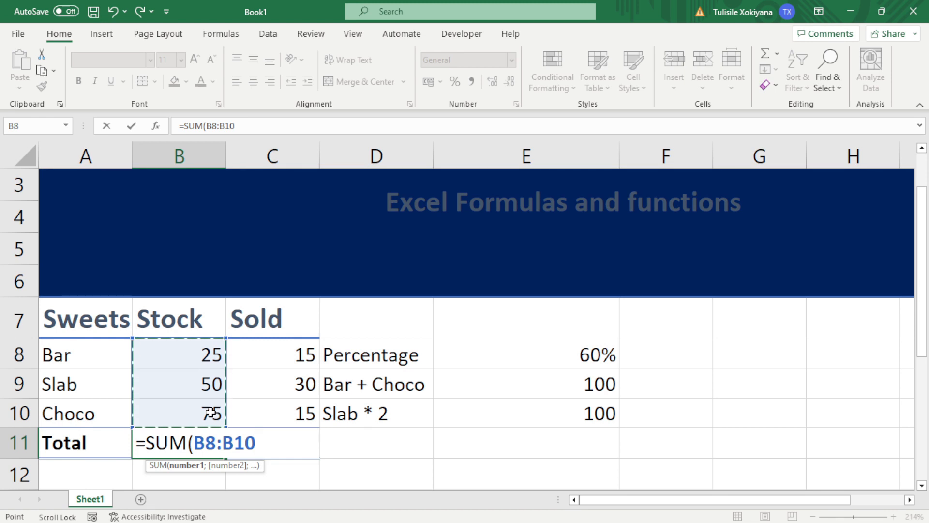
pyautogui.write(')')
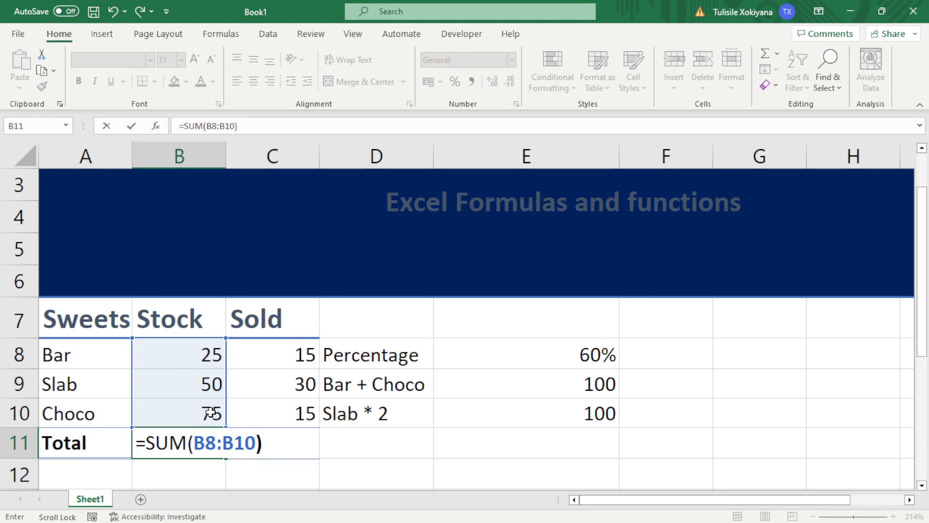
pyautogui.press('Return')
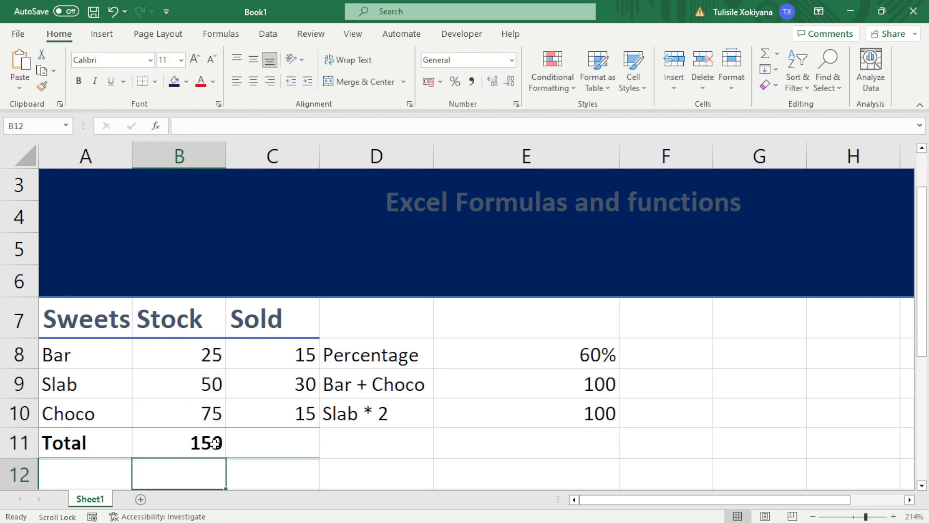
pyautogui.click(212, 441)
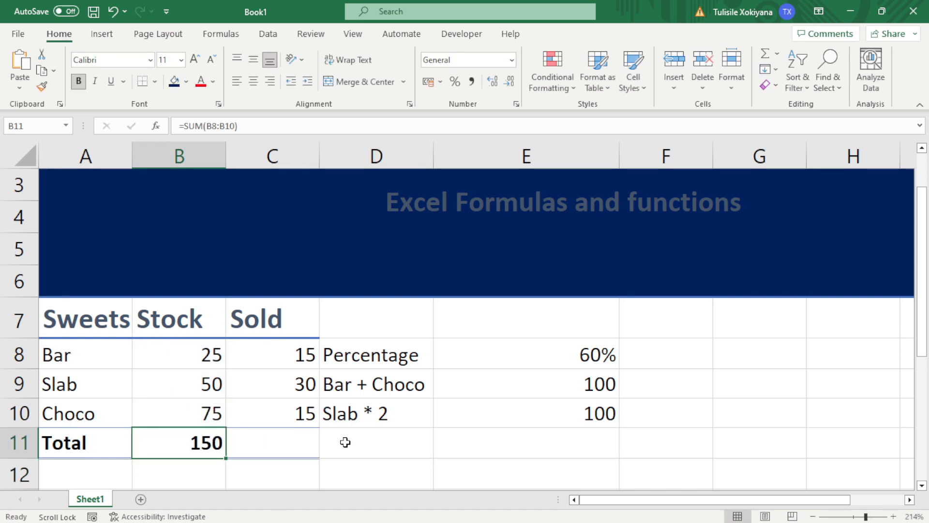
# Enter =C8+C10+C9 in C11 for a Sold total of 60, then compare with B11
pyautogui.click(302, 445)
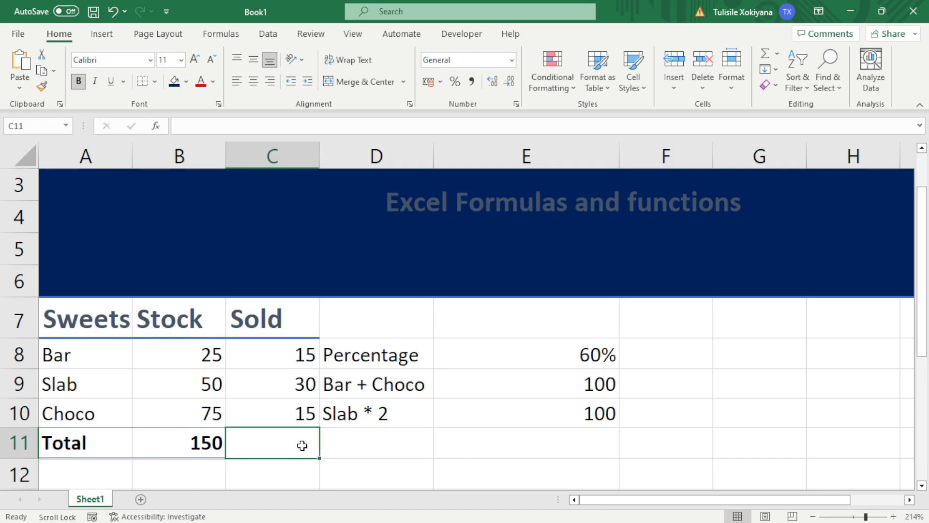
pyautogui.write('=')
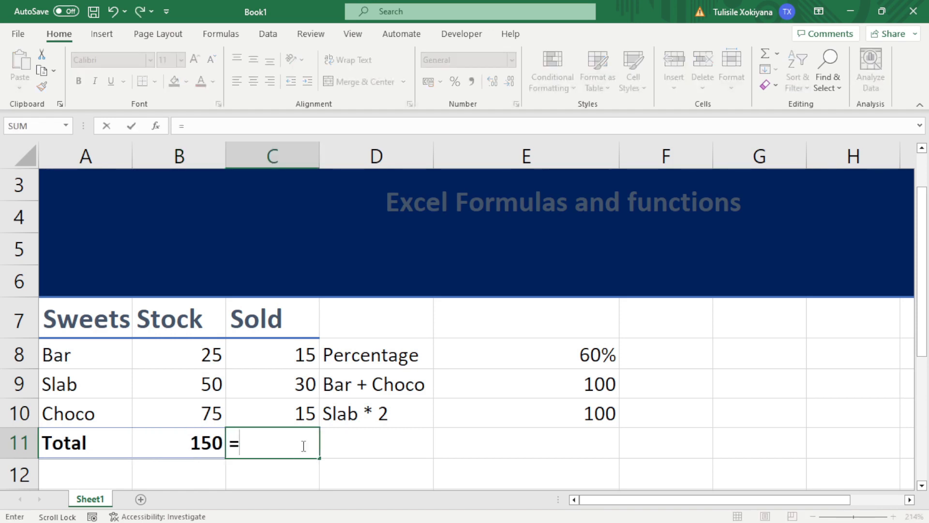
pyautogui.click(308, 357)
pyautogui.write('+')
pyautogui.click(278, 403)
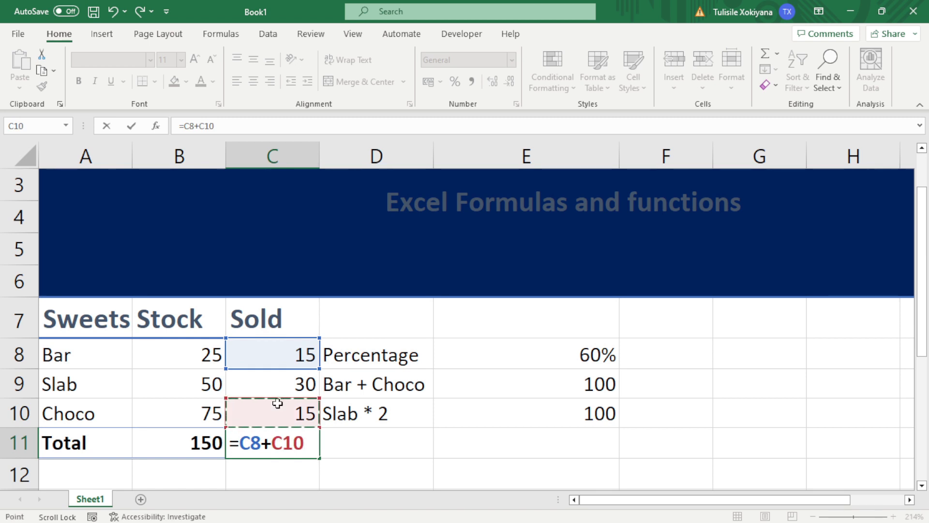
pyautogui.write('+')
pyautogui.click(277, 392)
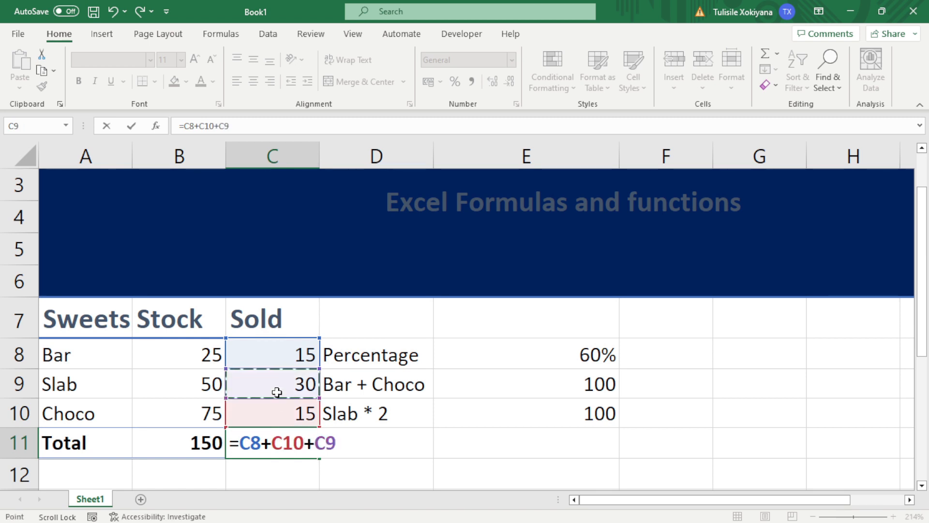
pyautogui.press('Return')
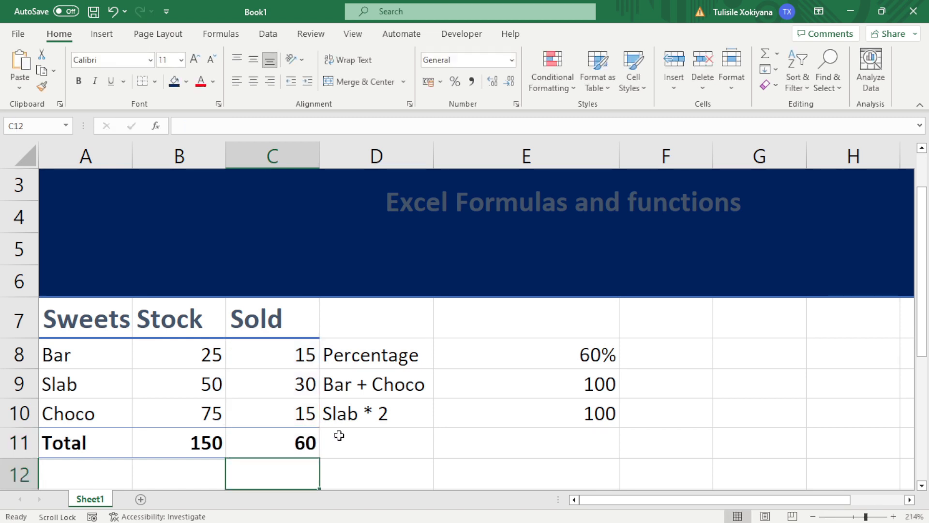
pyautogui.click(312, 442)
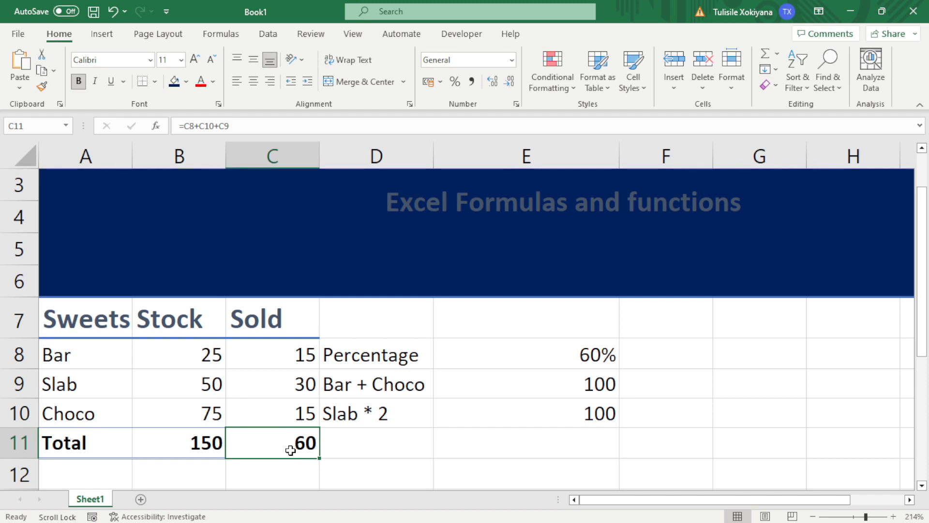
pyautogui.click(193, 438)
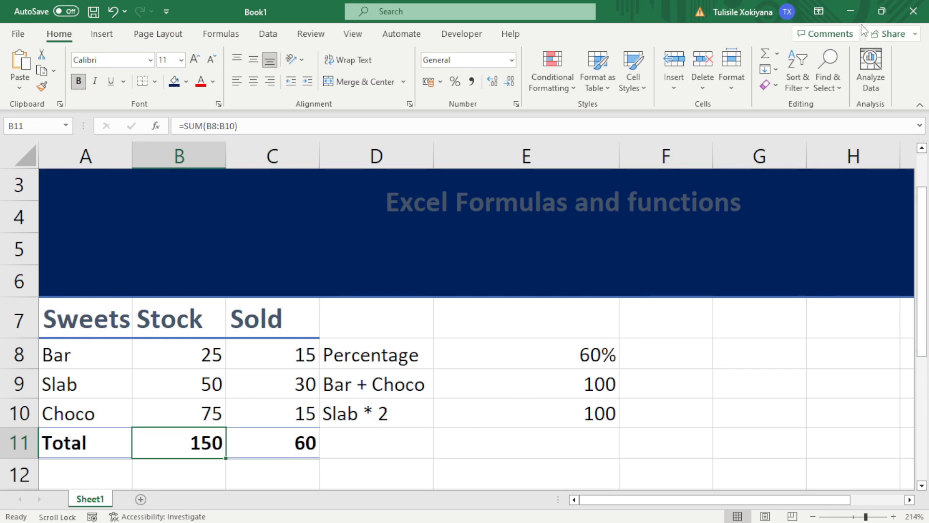
pyautogui.moveTo(671, 521)
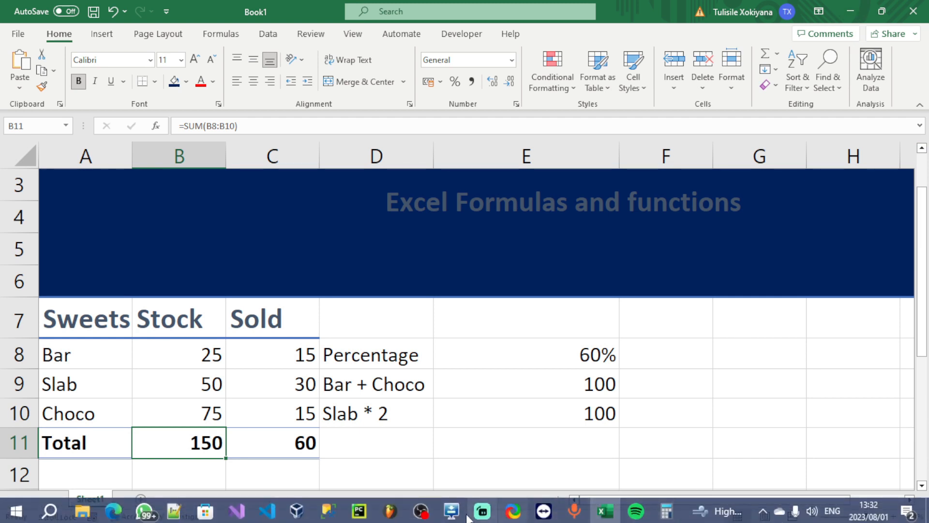